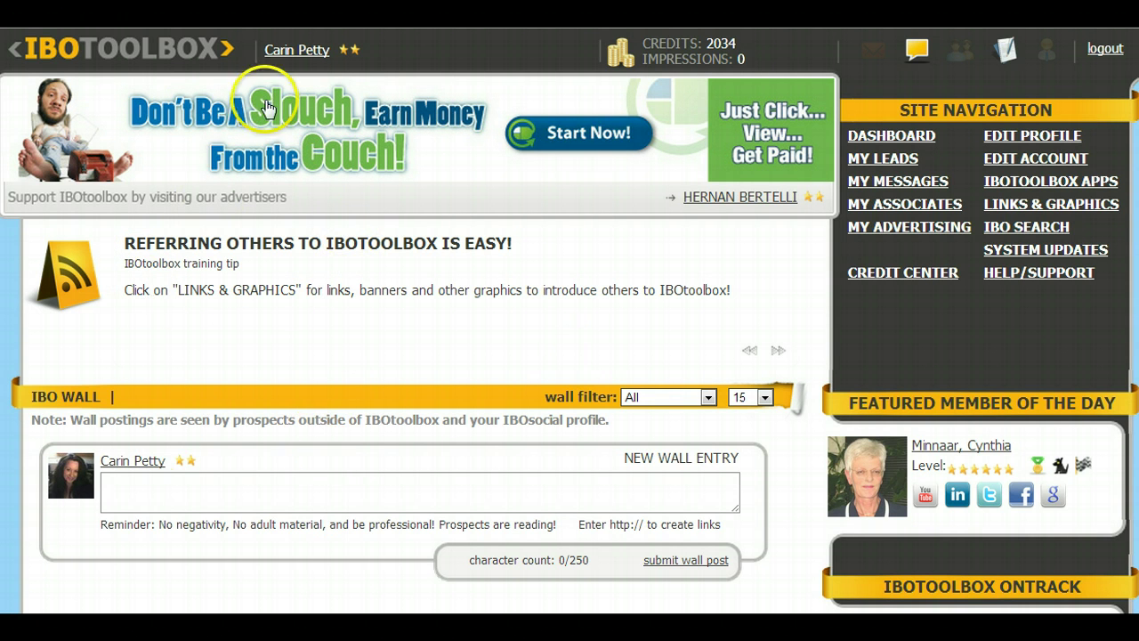
Step: Publish the IBO Wall post "Hey Ibo, good job on this. Love the new interface. Go IBO"
click(355, 498)
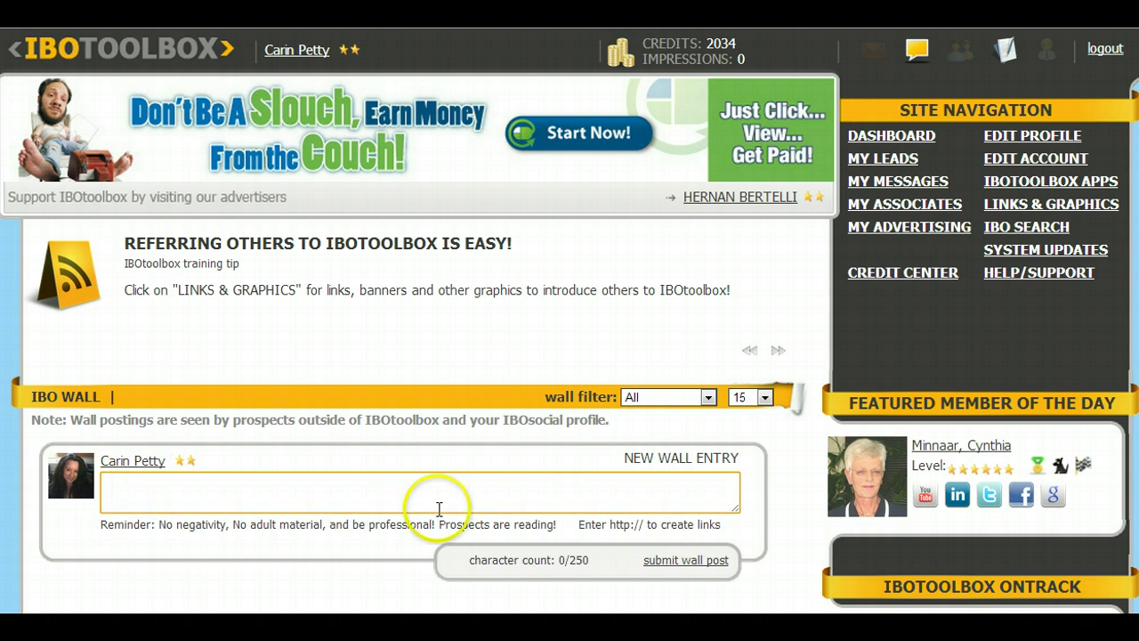
scroll(414, 500, down, 1)
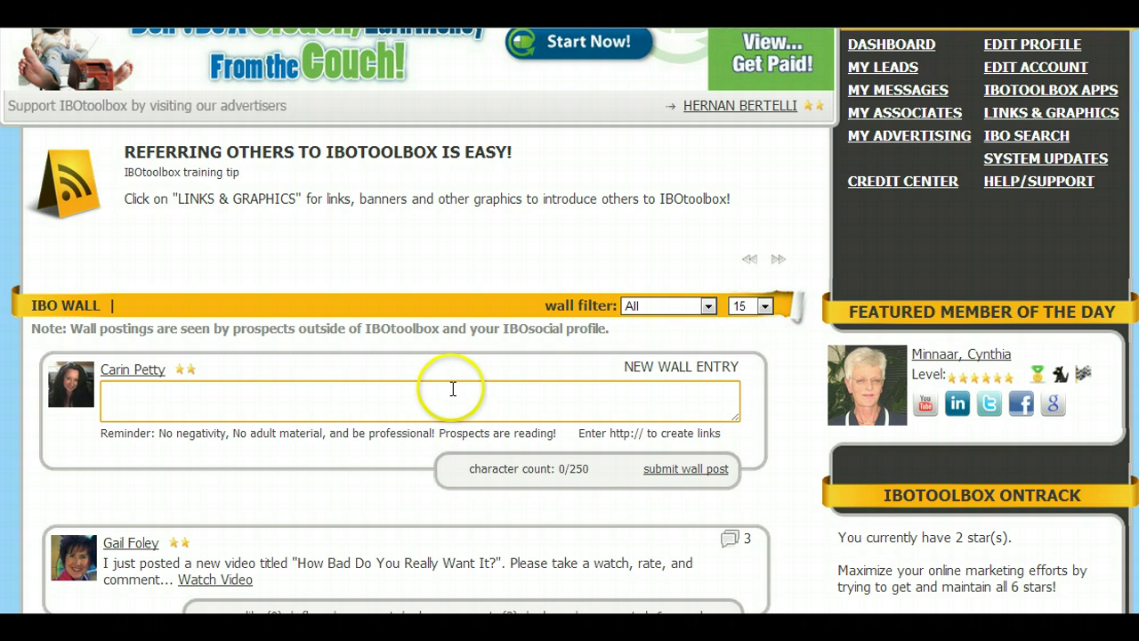
text(Hey Ibo, good job on this. LOve th)
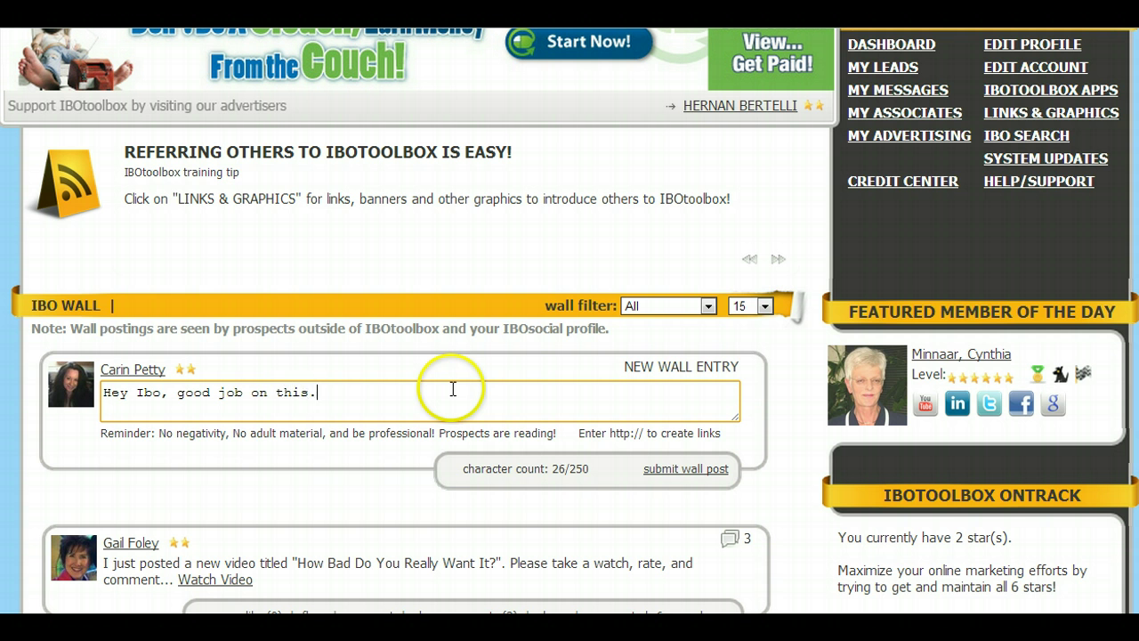
key(BackSpace)
key(BackSpace)
key(BackSpace)
key(BackSpace)
key(BackSpace)
key(BackSpace)
text(ove the new interf)
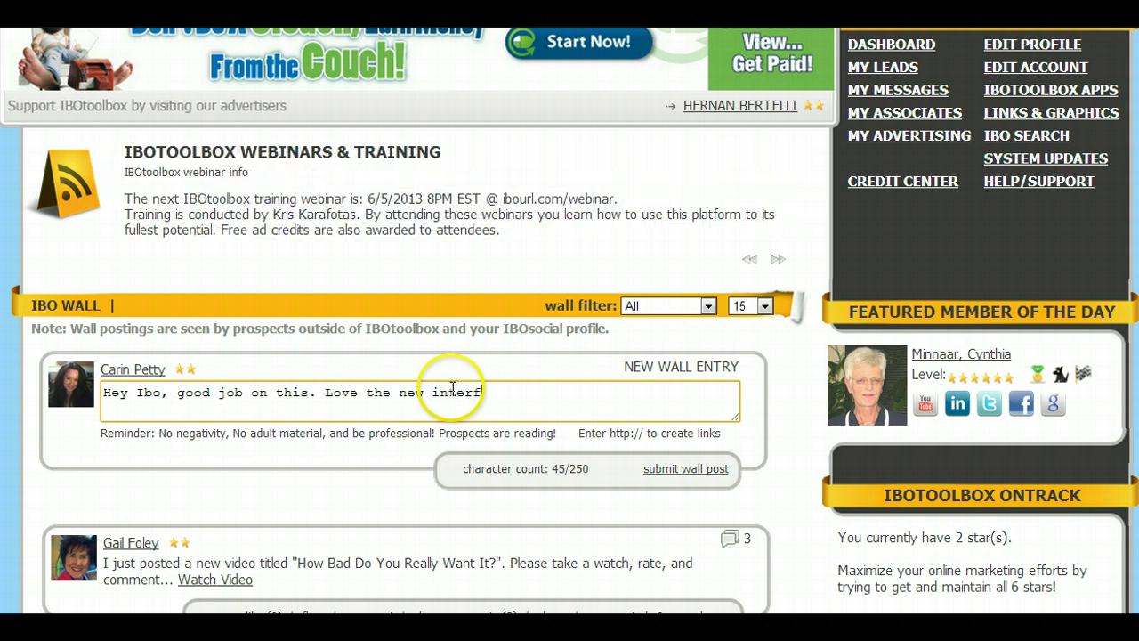
text(ace. Go IBO)
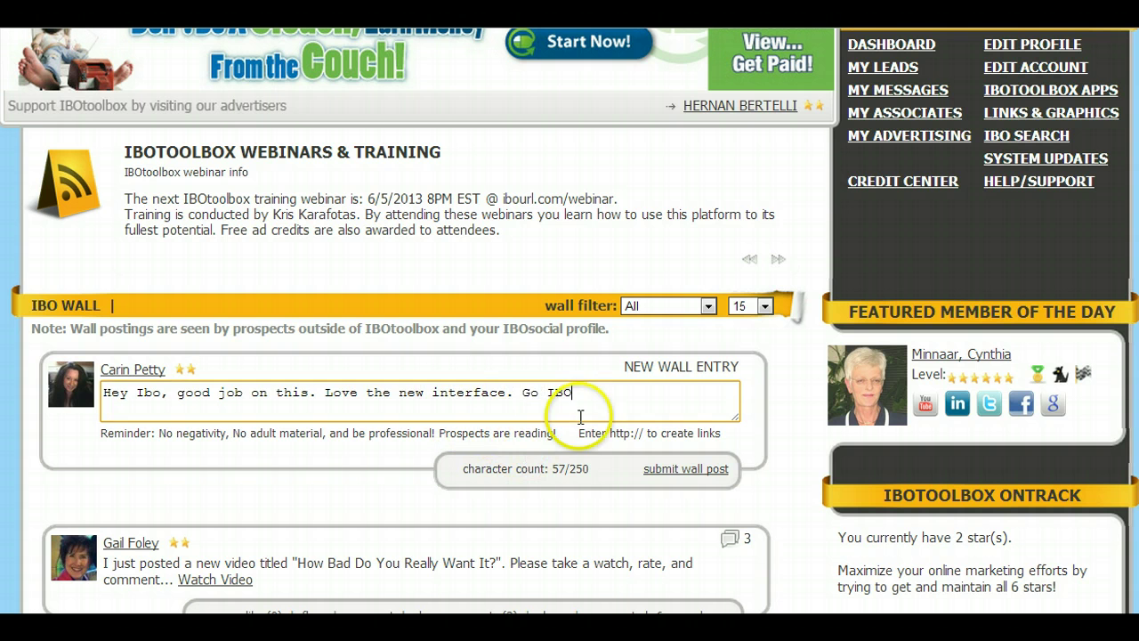
click(676, 469)
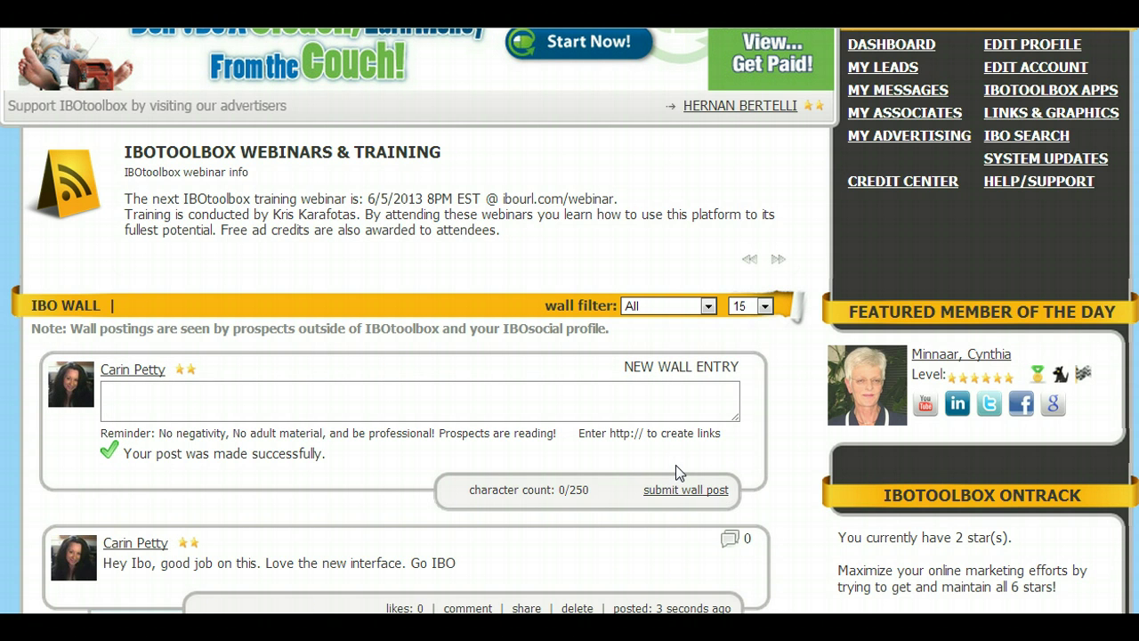
Step: Look over the new wall post and the dashboard's IBOtoolbox OnTrack, Special Recognition and Member Advertising widgets
scroll(384, 545, down, 3)
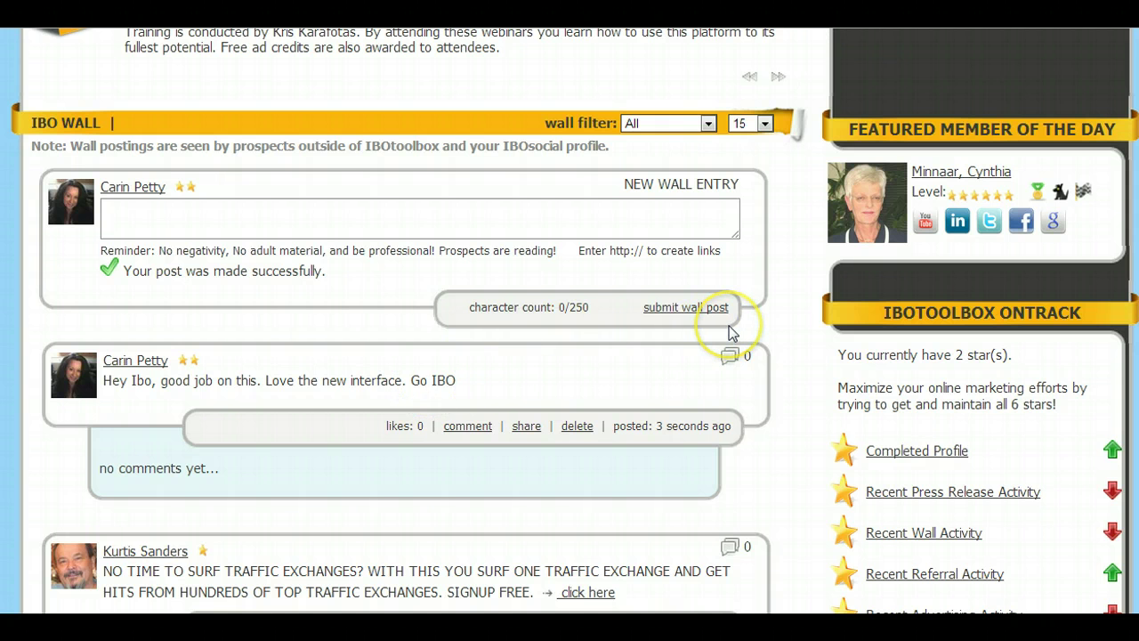
scroll(730, 333, down, 1)
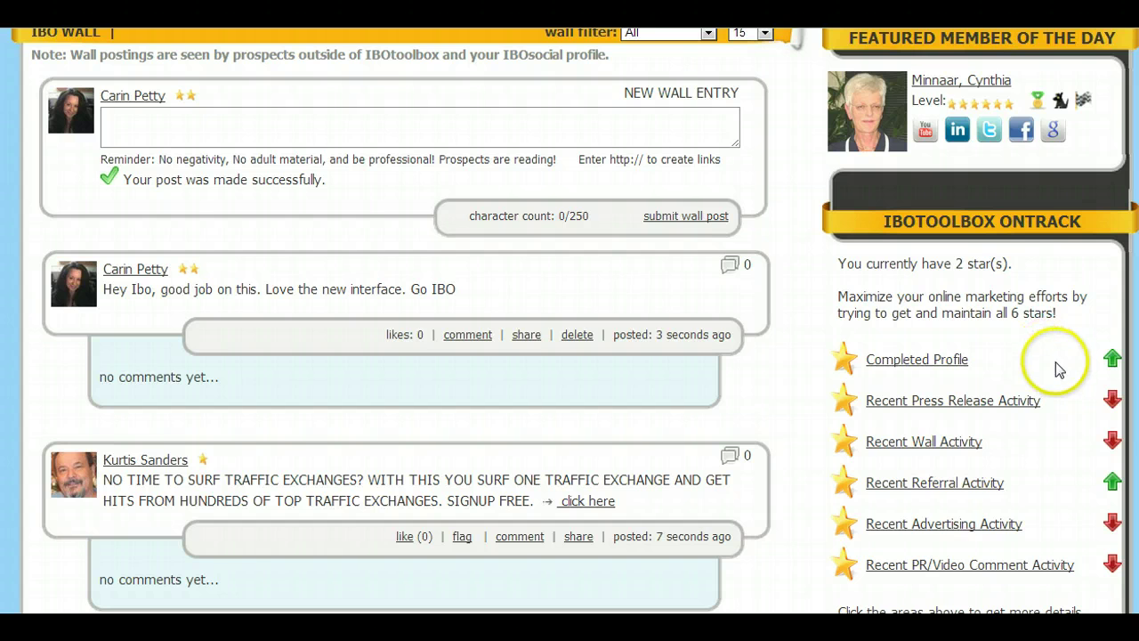
scroll(1056, 363, down, 1)
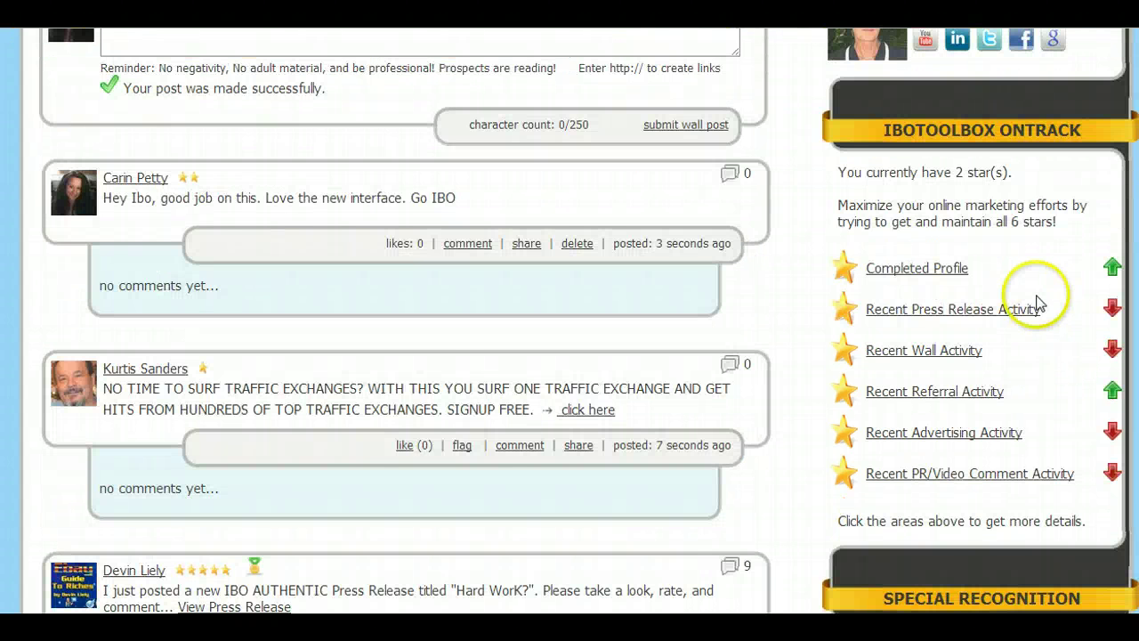
scroll(1039, 303, down, 2)
scroll(1040, 302, down, 3)
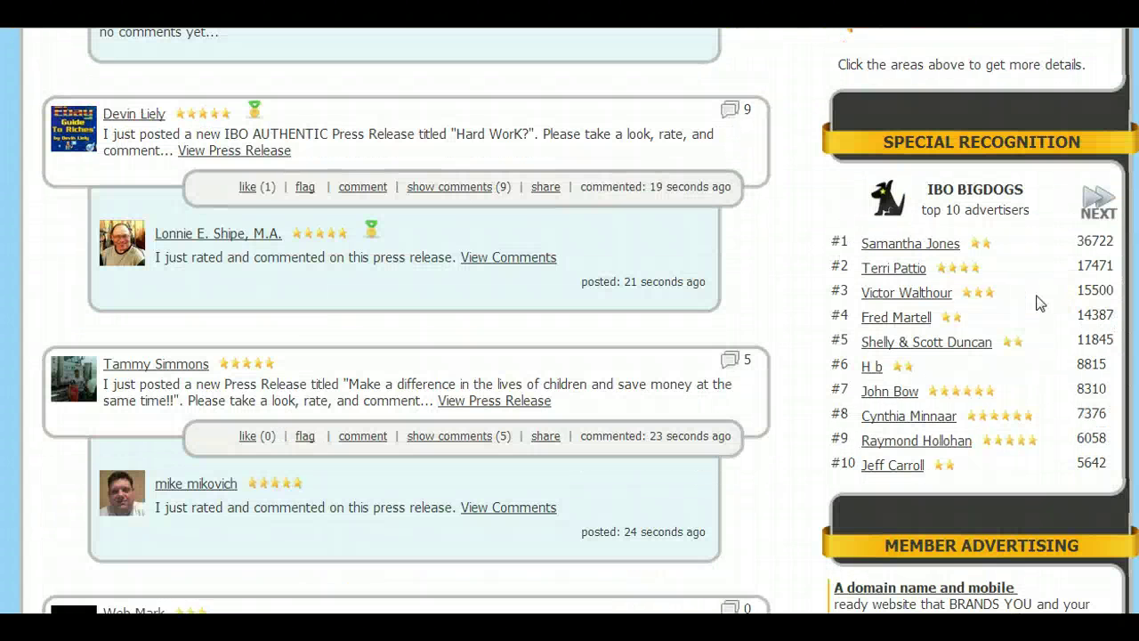
scroll(1039, 303, down, 4)
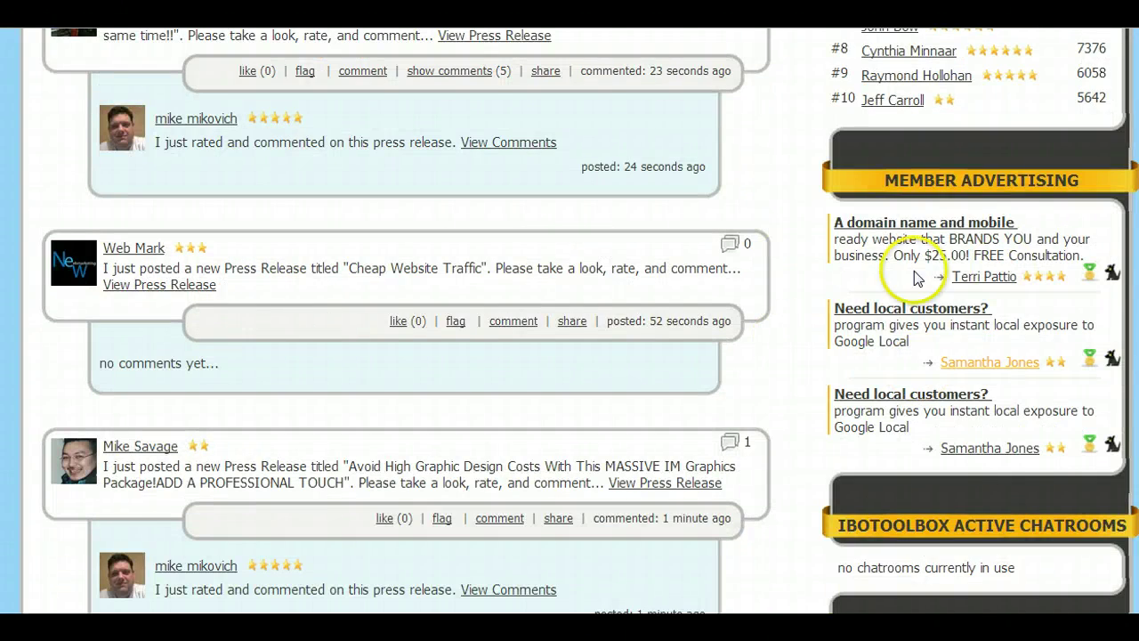
scroll(1032, 398, down, 2)
scroll(1032, 398, down, 4)
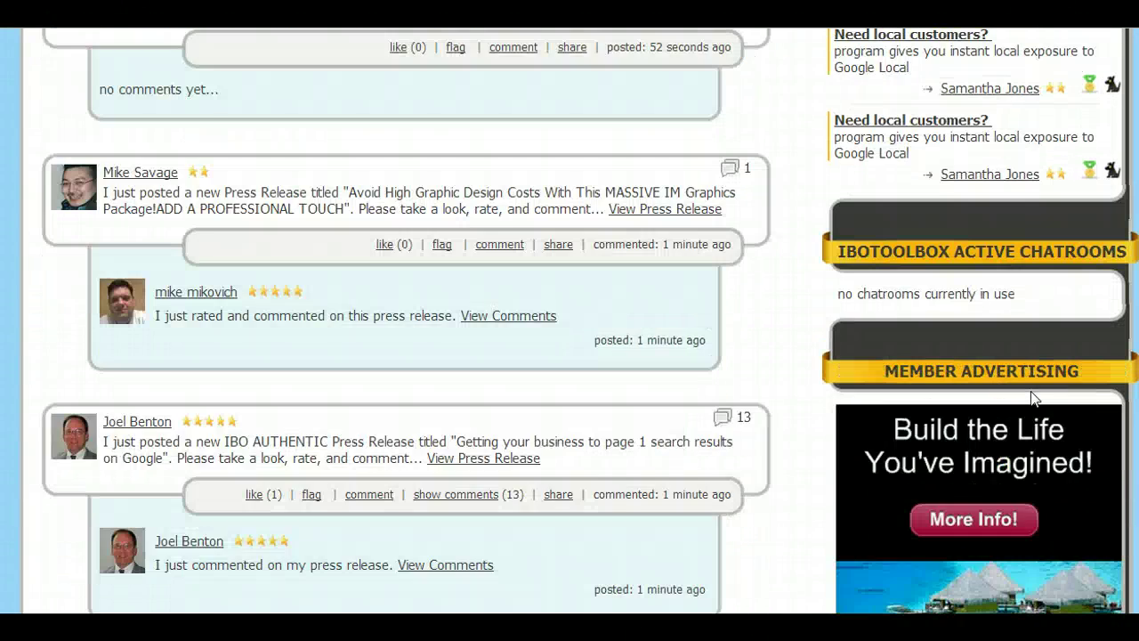
Step: Review the dashboard's third-party advertising, Ad Monitor, IBOsocial profile statistics and Section Assistance widgets
scroll(1034, 400, down, 2)
scroll(1032, 399, down, 1)
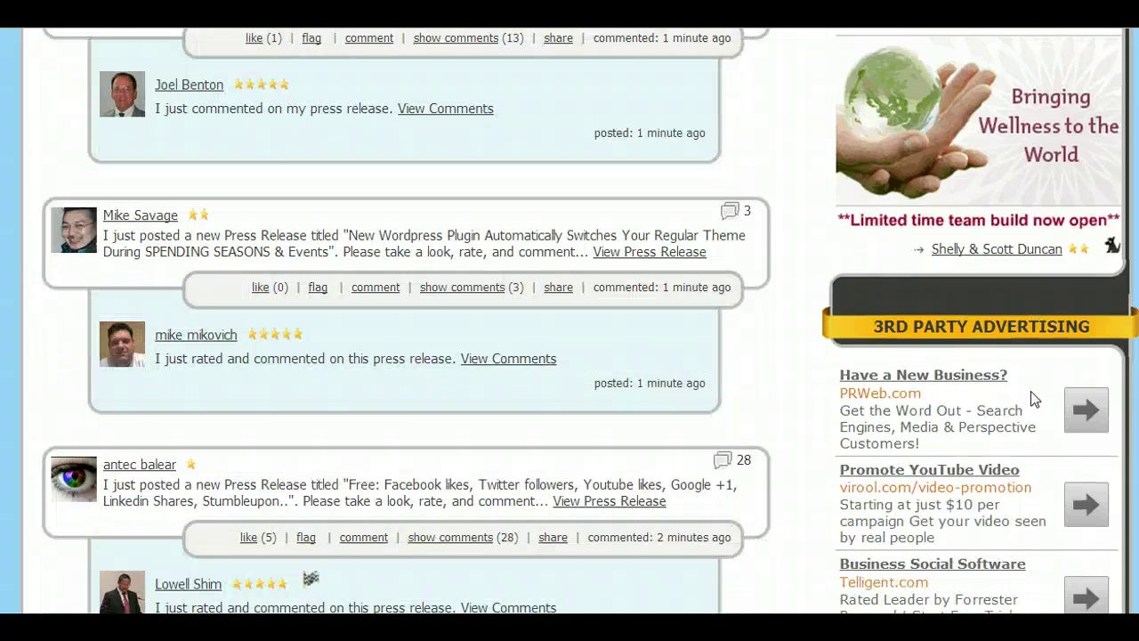
scroll(1033, 399, down, 2)
scroll(1030, 391, down, 3)
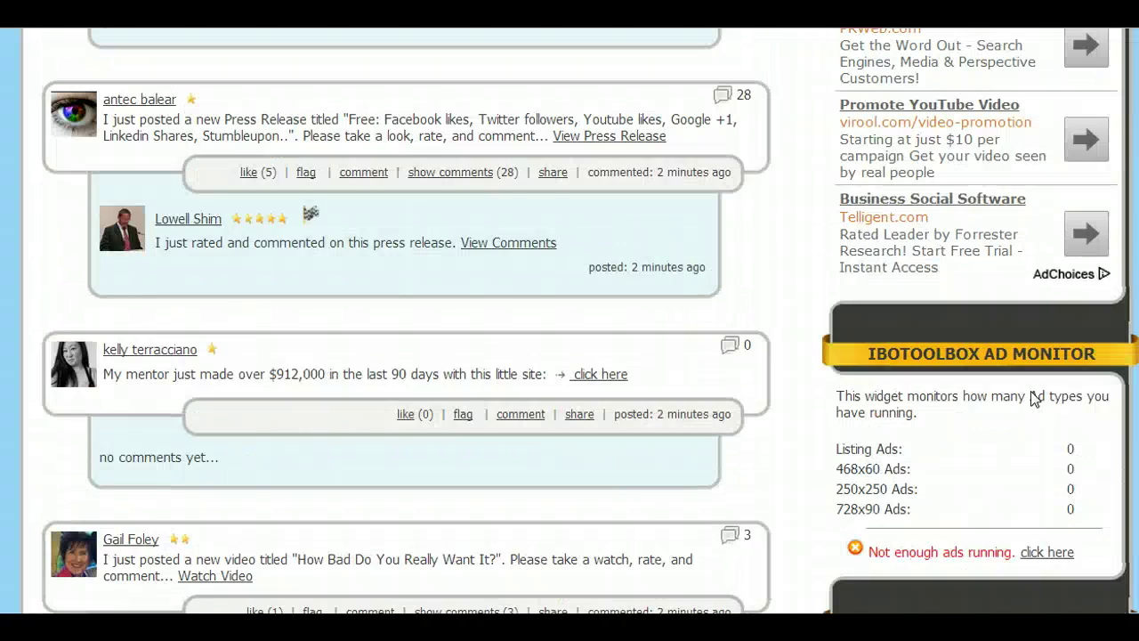
scroll(1032, 392, down, 2)
scroll(1030, 391, up, 1)
scroll(1032, 395, down, 2)
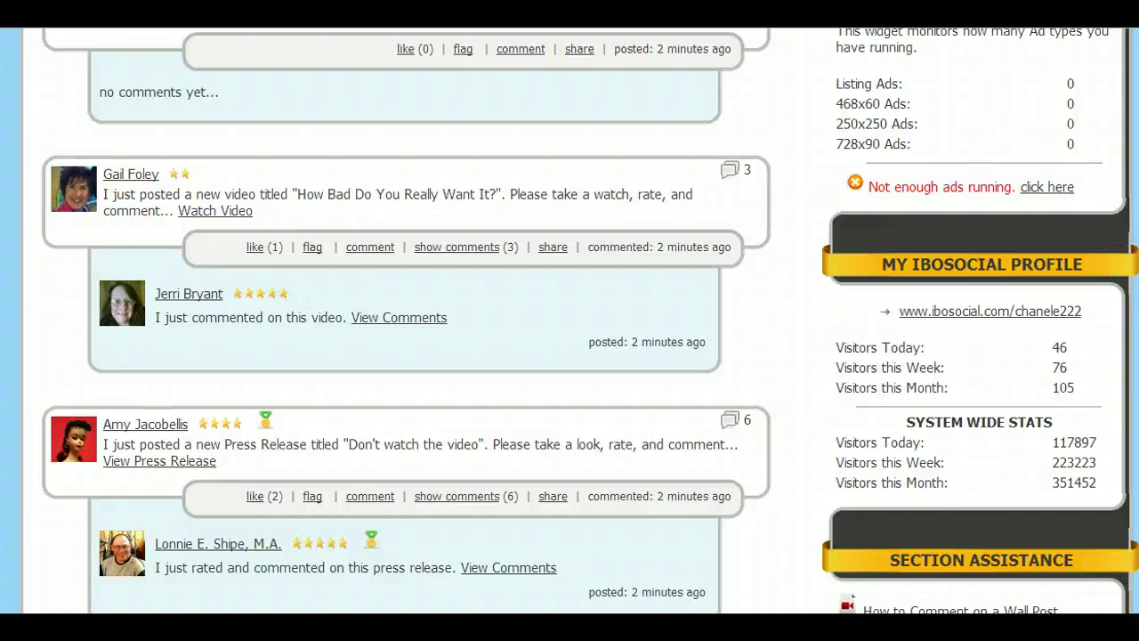
scroll(590, 322, down, 3)
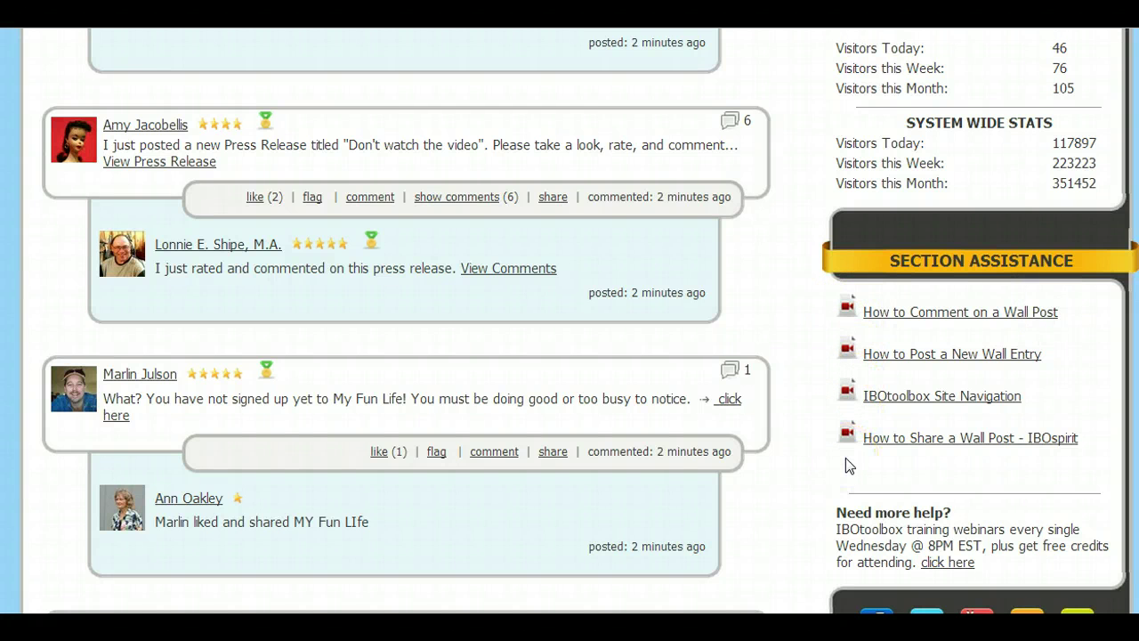
scroll(569, 321, up, 15)
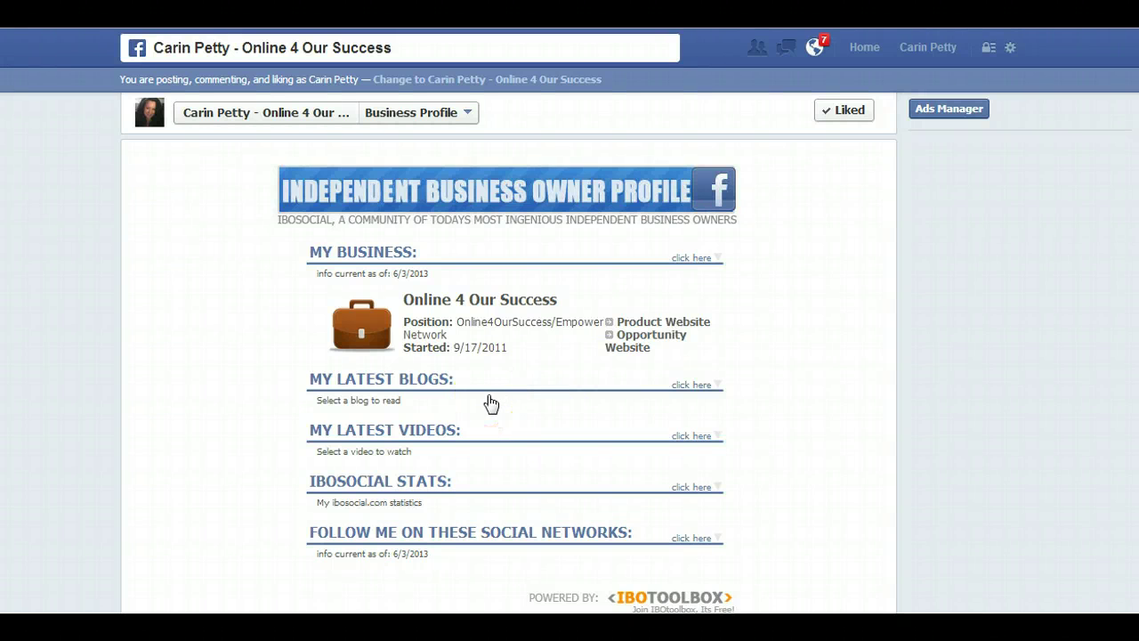
Step: Switch to the Online 4 Our Success page on Facebook and view its timeline header with the admin panel hidden
click(306, 119)
click(859, 110)
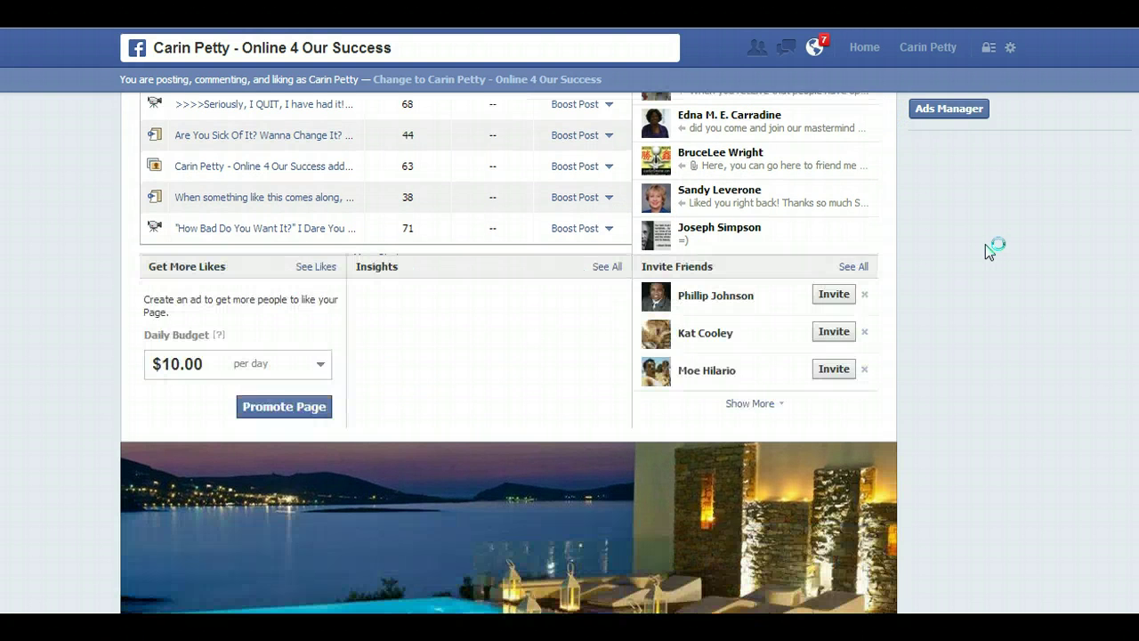
scroll(985, 244, down, 1)
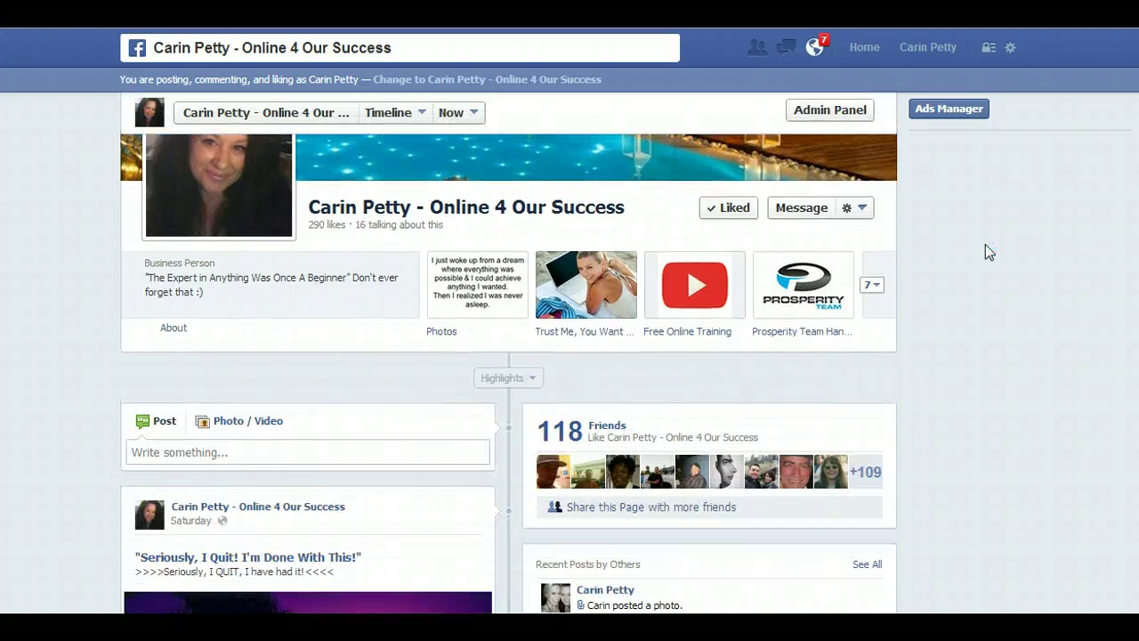
Step: Expand the Facebook page's app tiles and swap the Business Profile tile with Prosperity Team Hangout
click(872, 286)
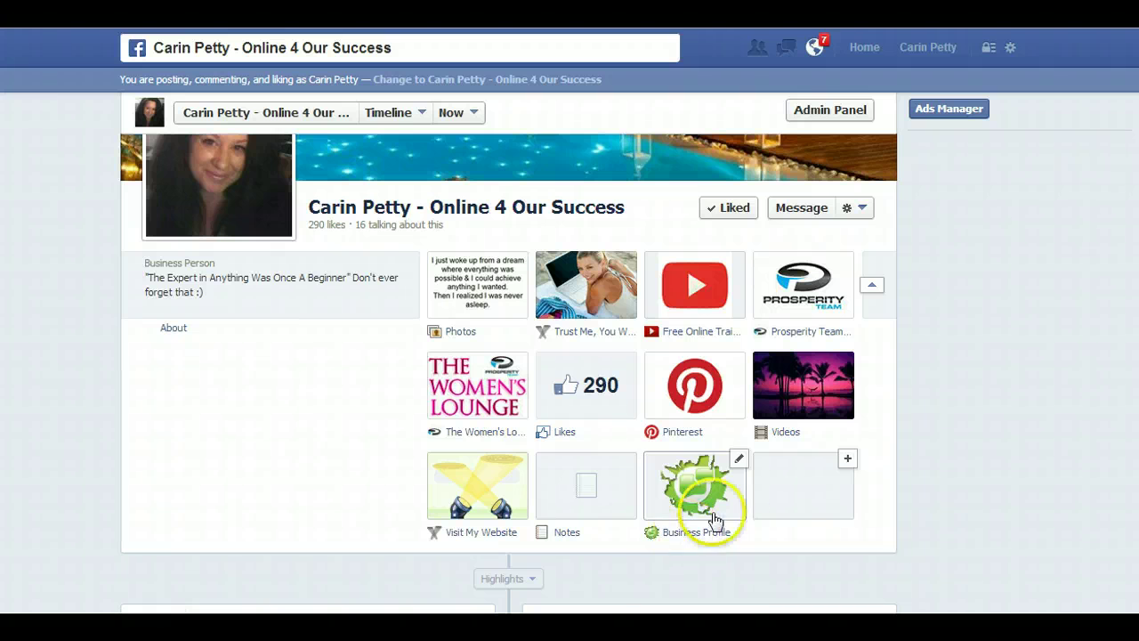
click(739, 459)
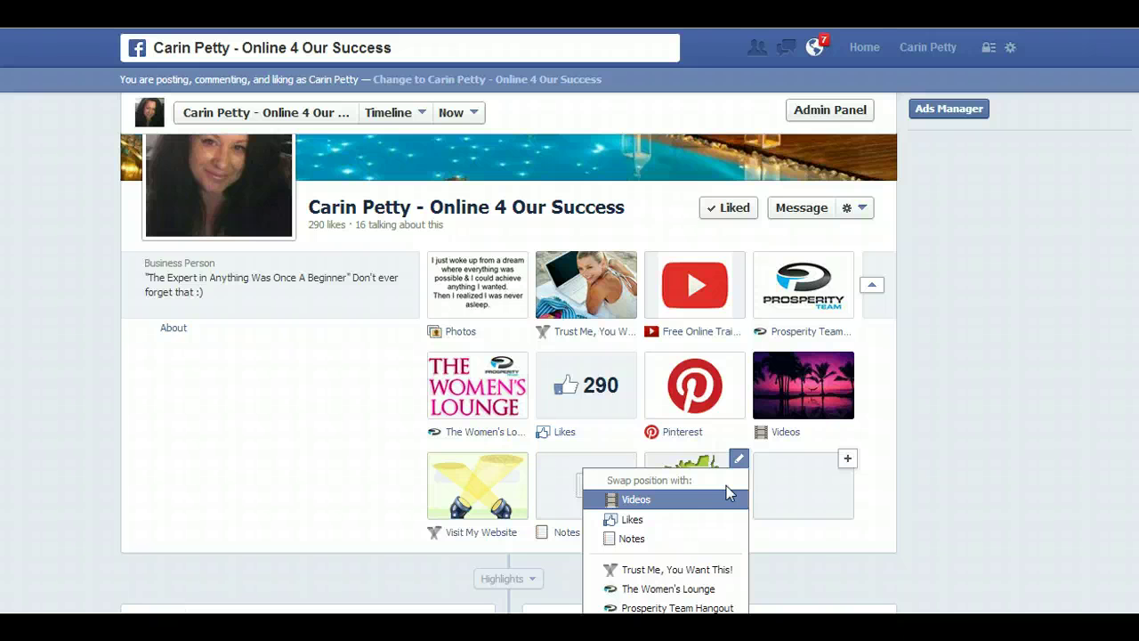
click(703, 609)
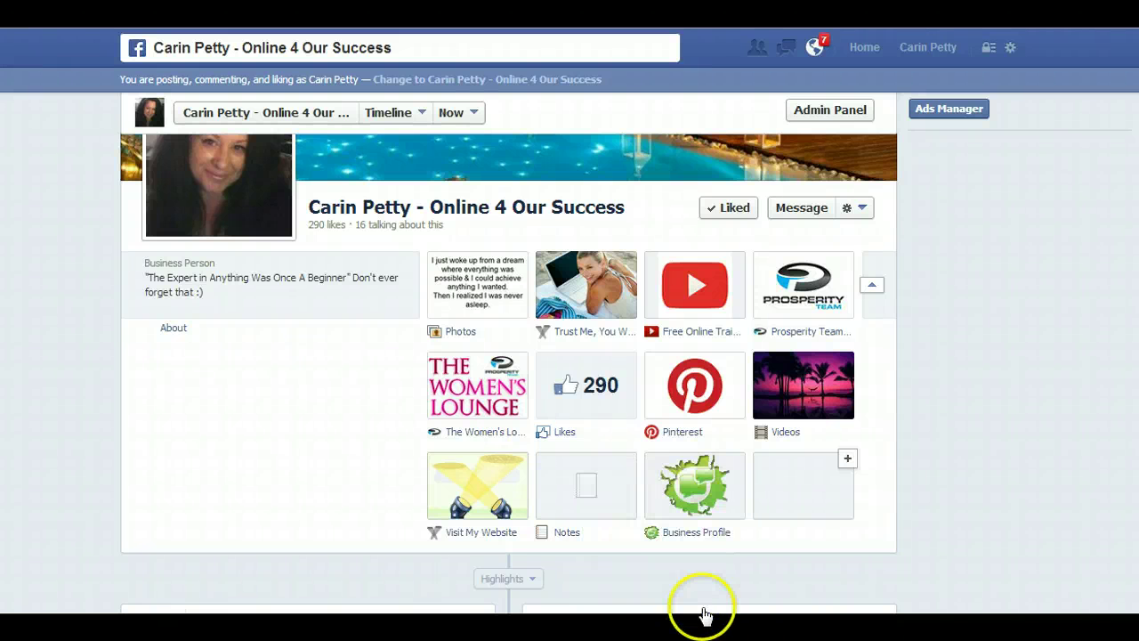
click(953, 312)
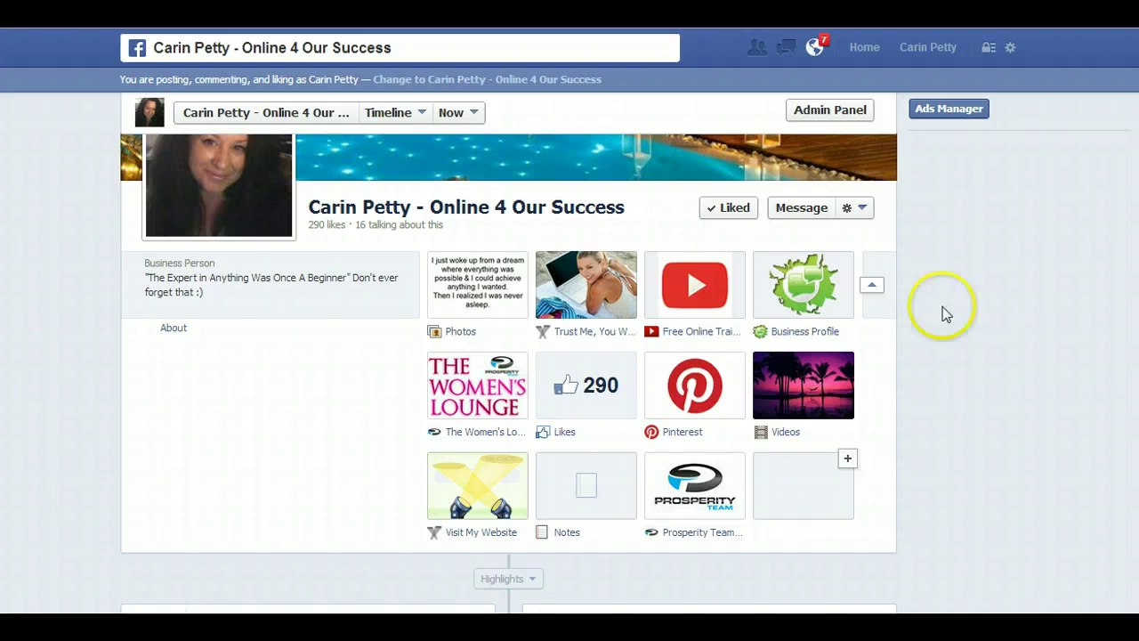
Step: Collapse the page's app tiles and open the Business Profile app
click(872, 284)
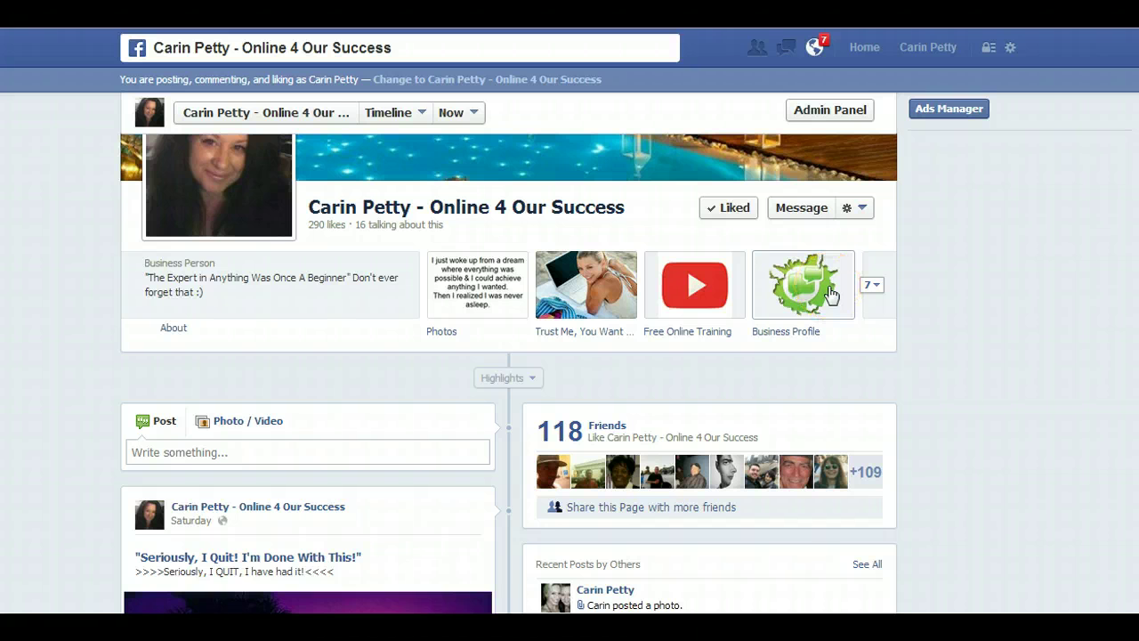
click(797, 334)
click(805, 292)
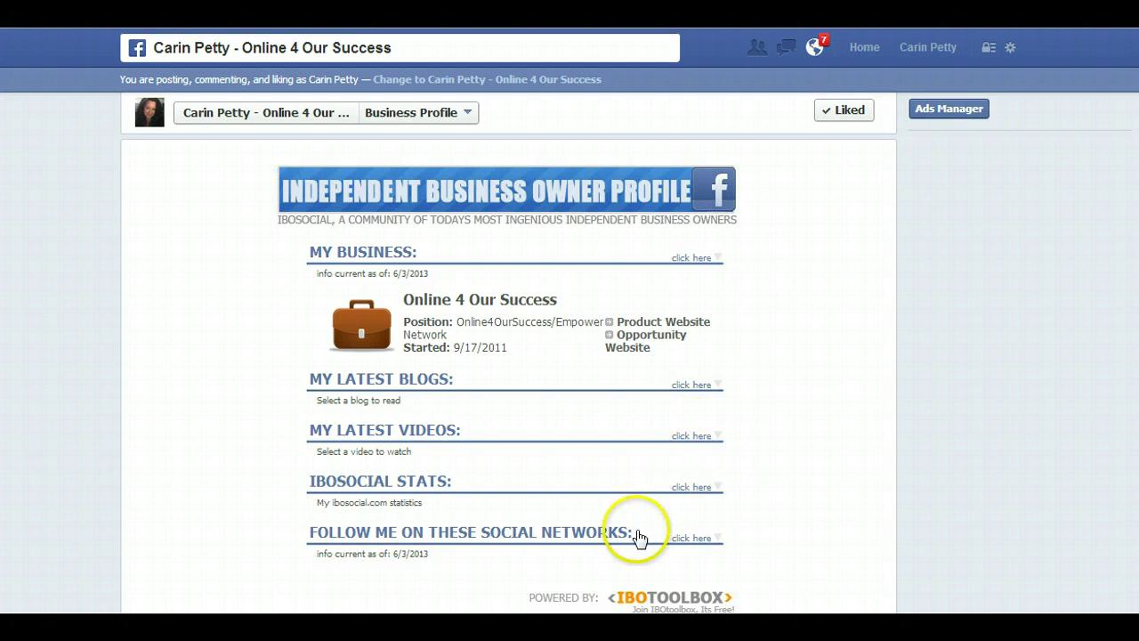
Step: Examine the social network links and the My Business details in the Business Profile app
click(693, 540)
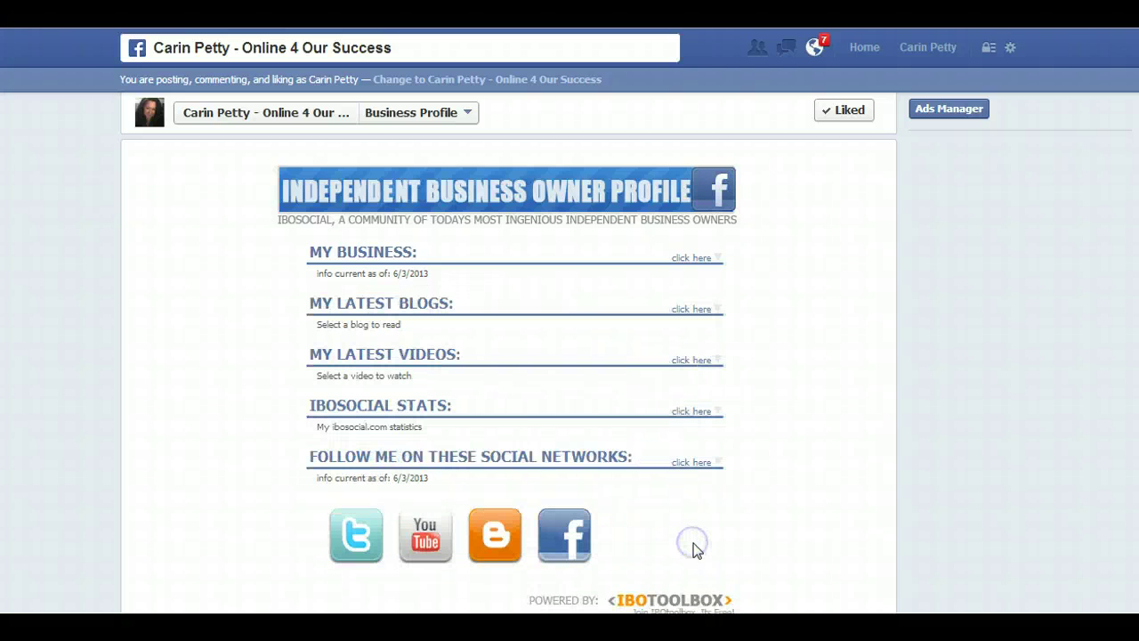
scroll(840, 512, down, 3)
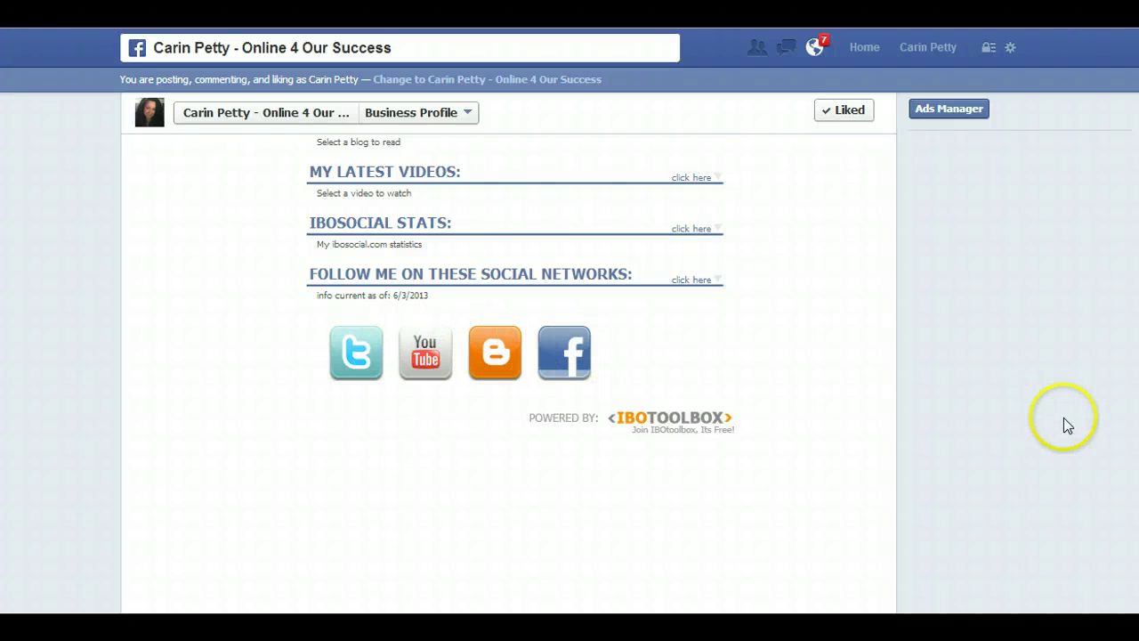
scroll(1064, 417, up, 2)
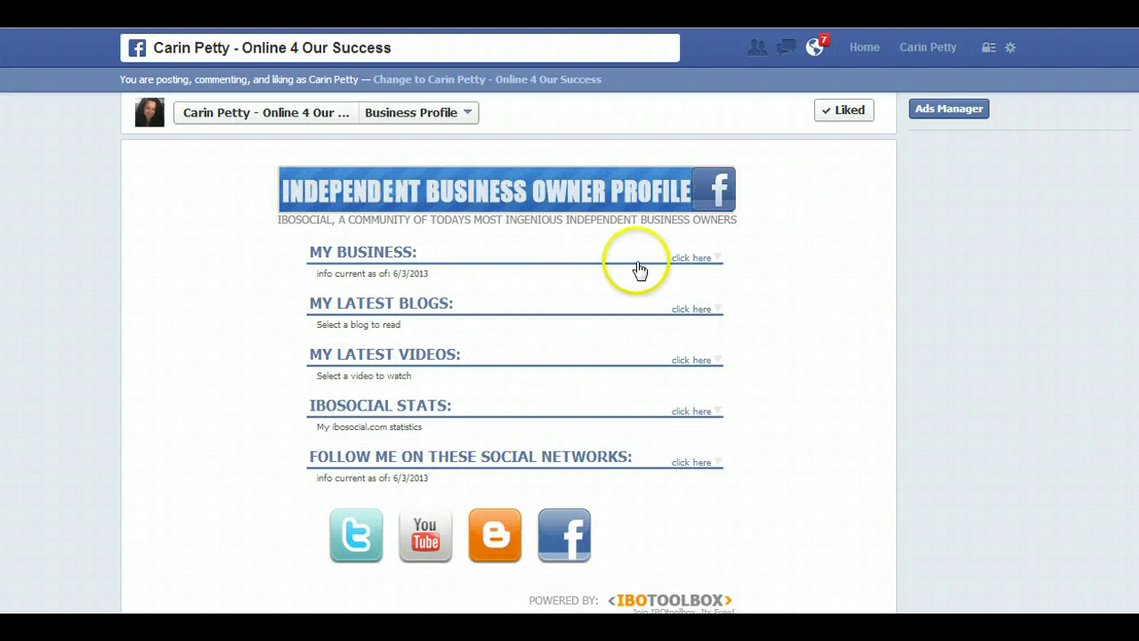
click(693, 258)
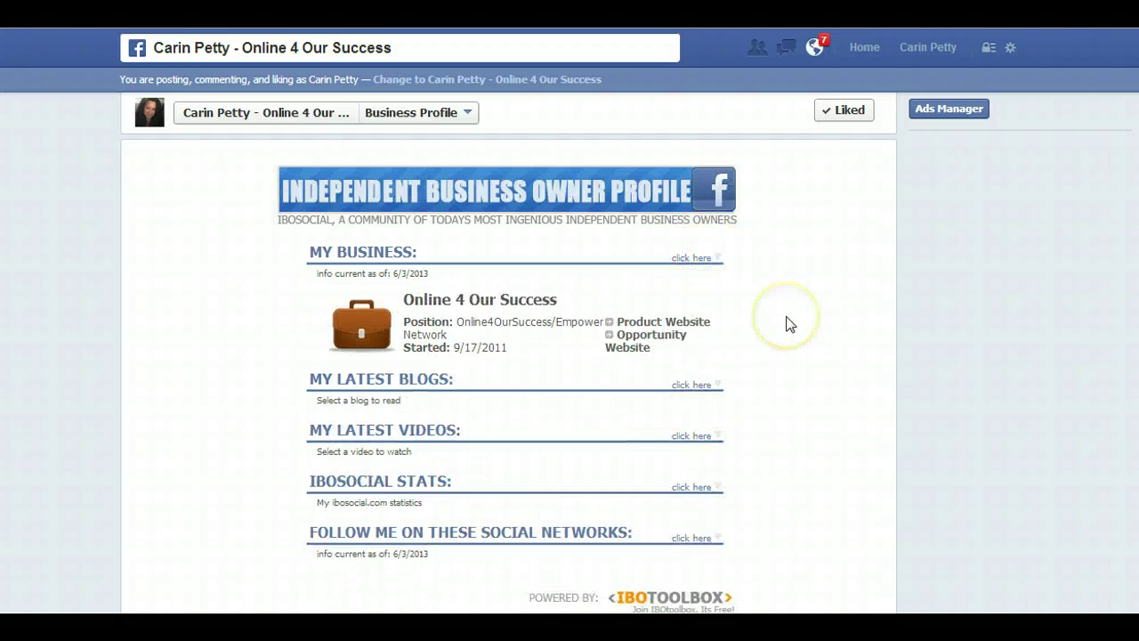
scroll(789, 323, down, 1)
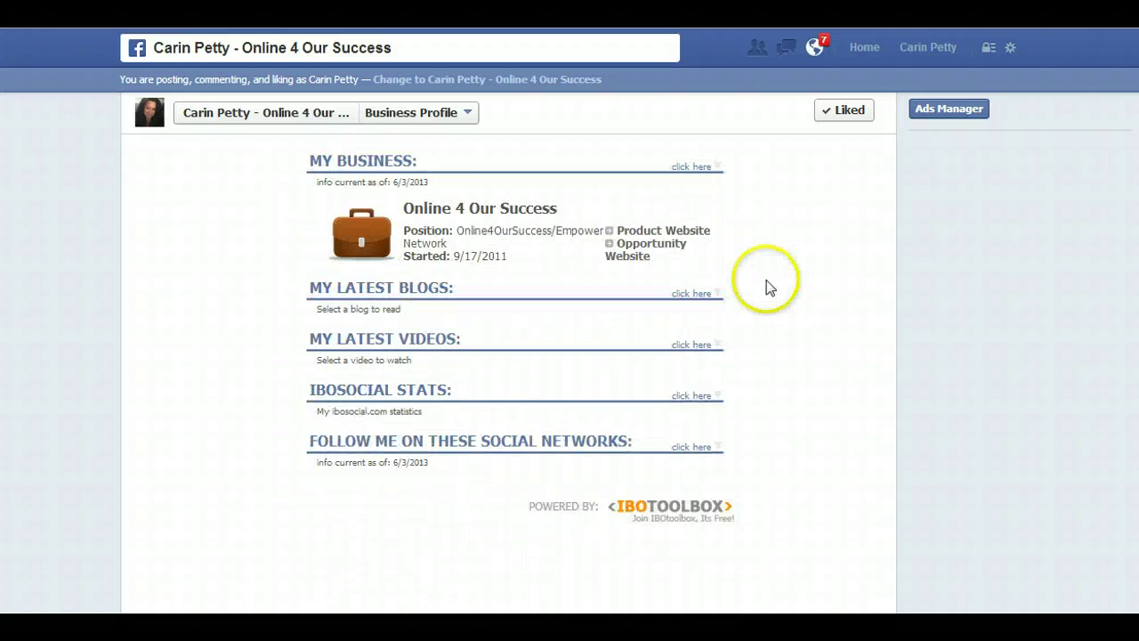
click(637, 260)
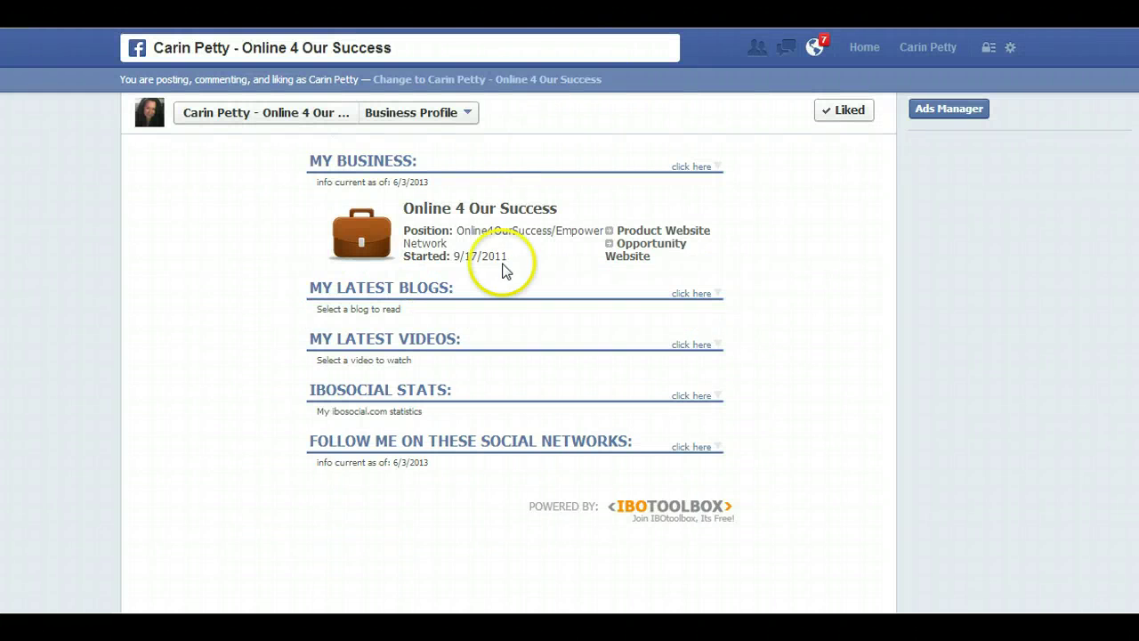
Step: Open the blog "Why People Fear Starting In An Online Buisness" from My Latest Blogs and read through to the press release listing
click(402, 297)
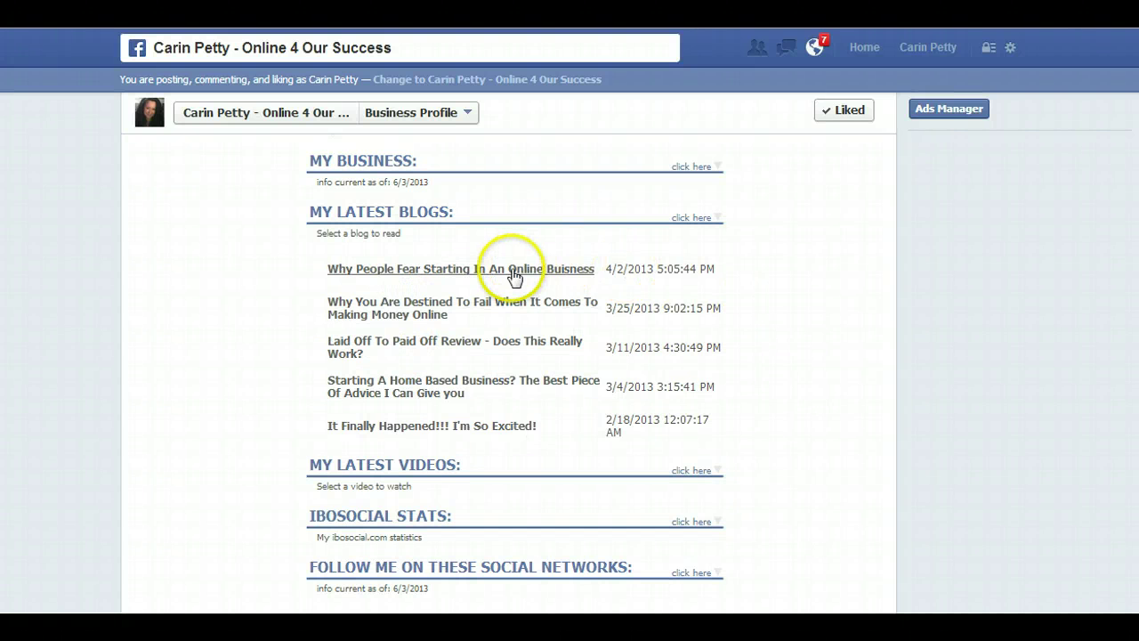
click(452, 272)
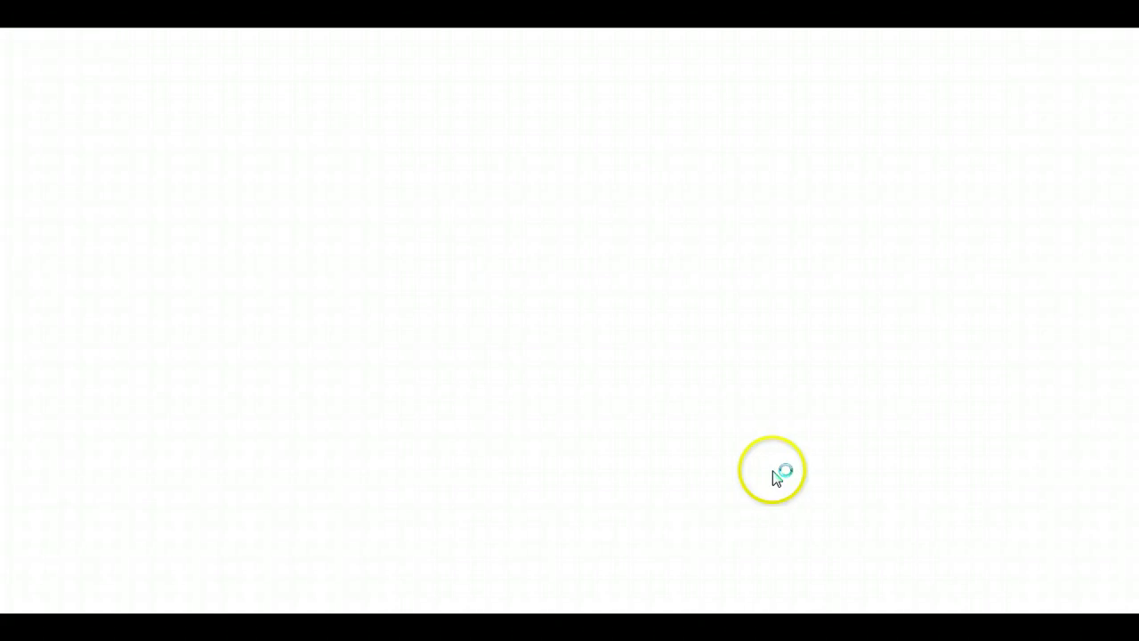
scroll(781, 475, down, 2)
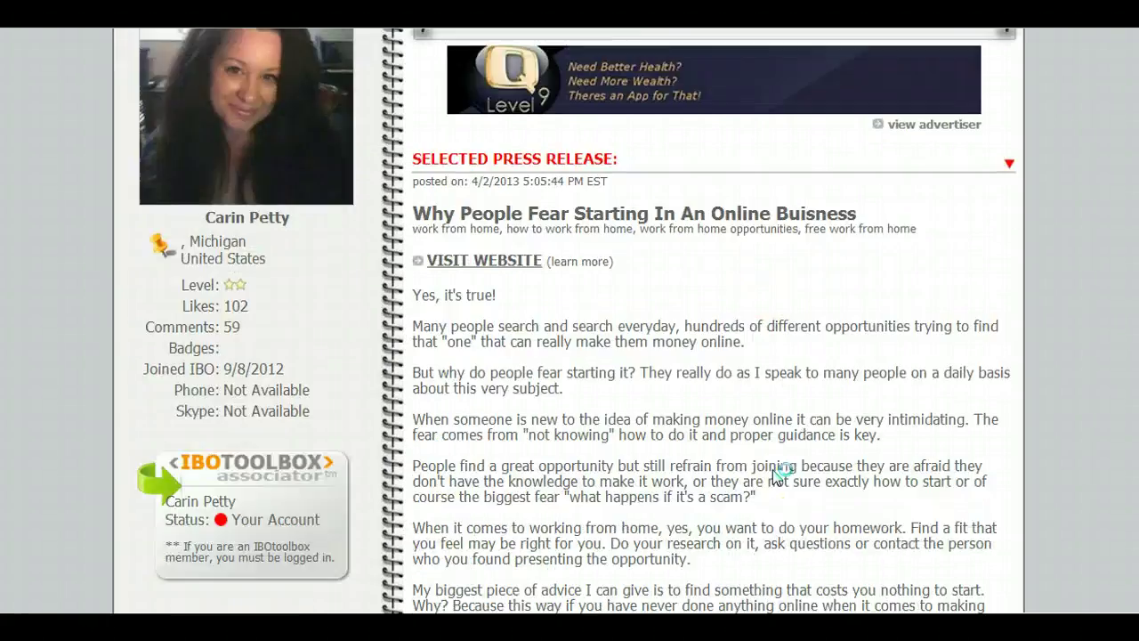
scroll(781, 474, down, 6)
scroll(774, 469, down, 4)
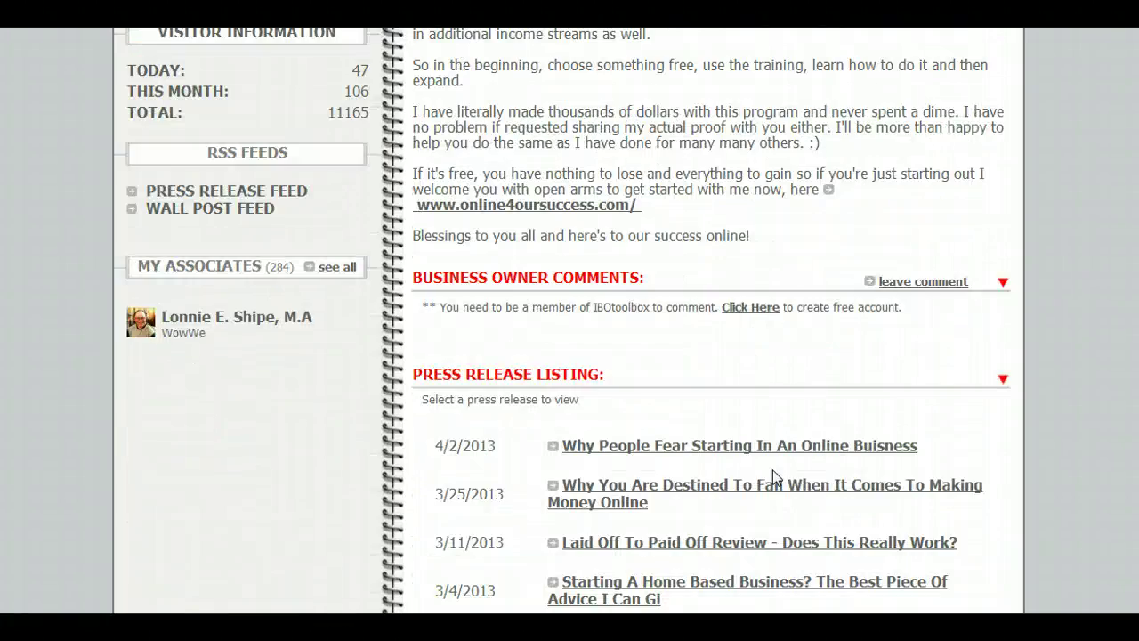
Step: Close the blog and the Facebook page, and check the new wall post on the IBOtoolbox dashboard
scroll(781, 465, up, 12)
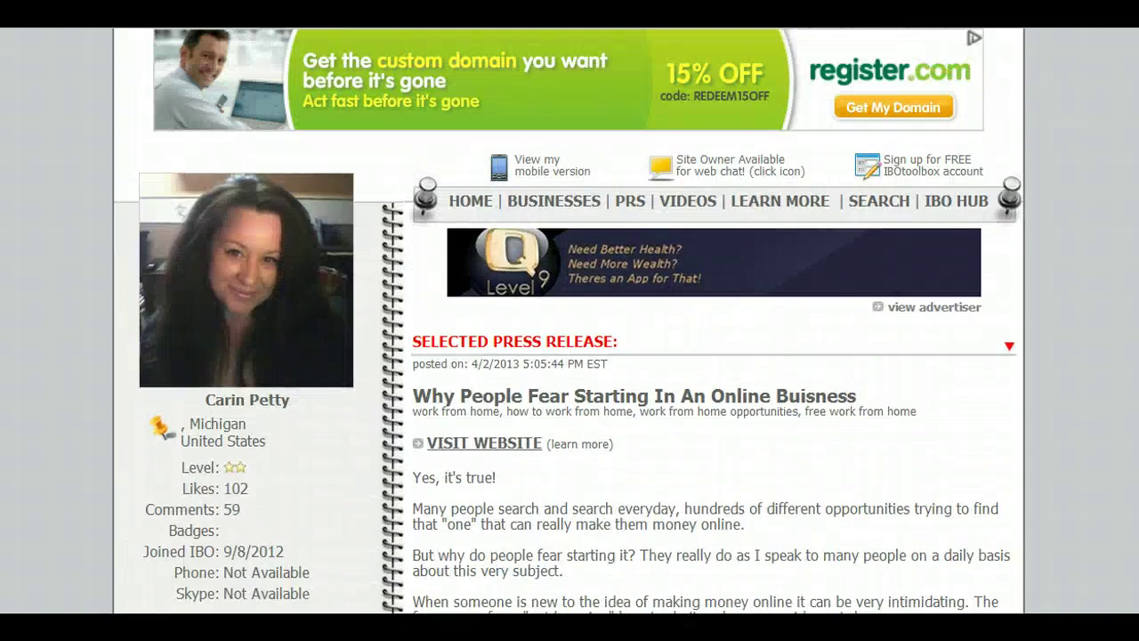
key(ctrl+w)
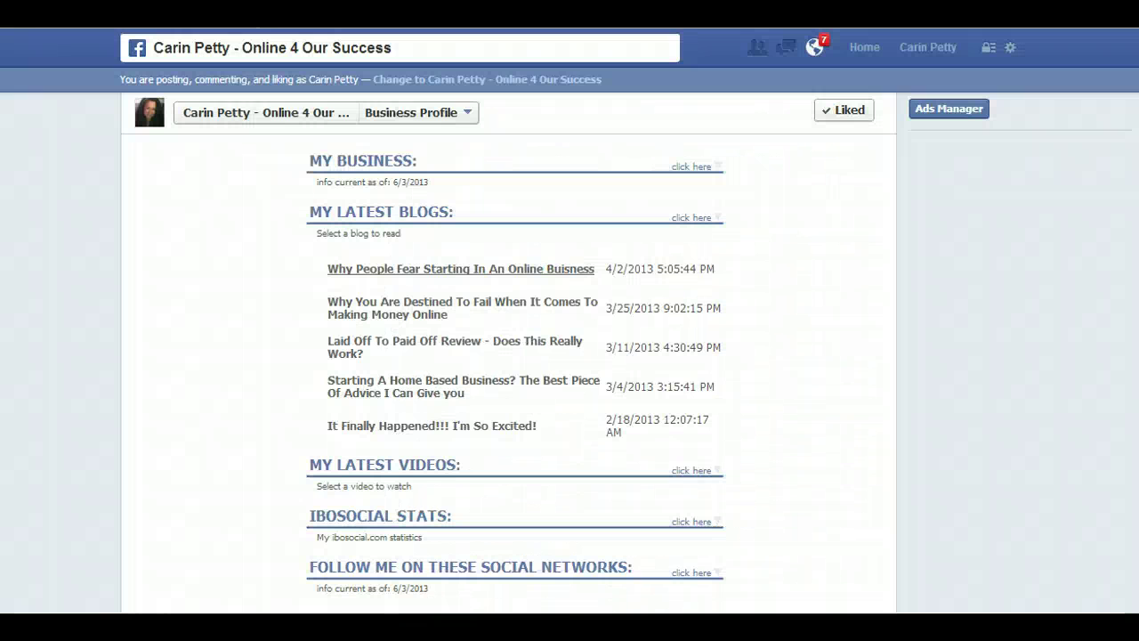
key(ctrl+w)
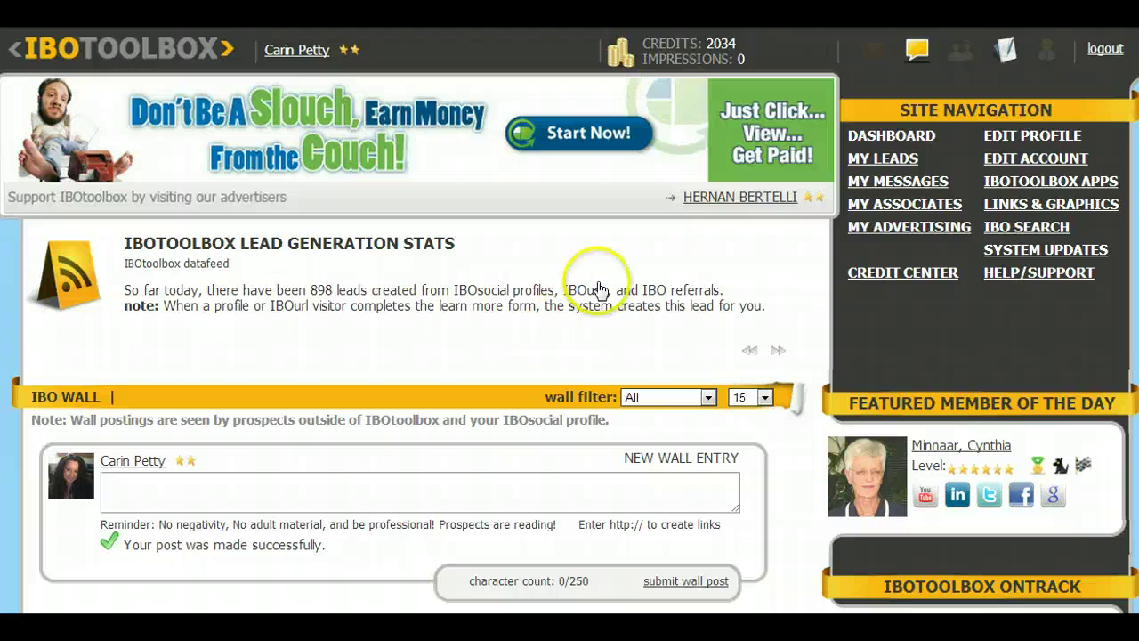
scroll(409, 356, down, 6)
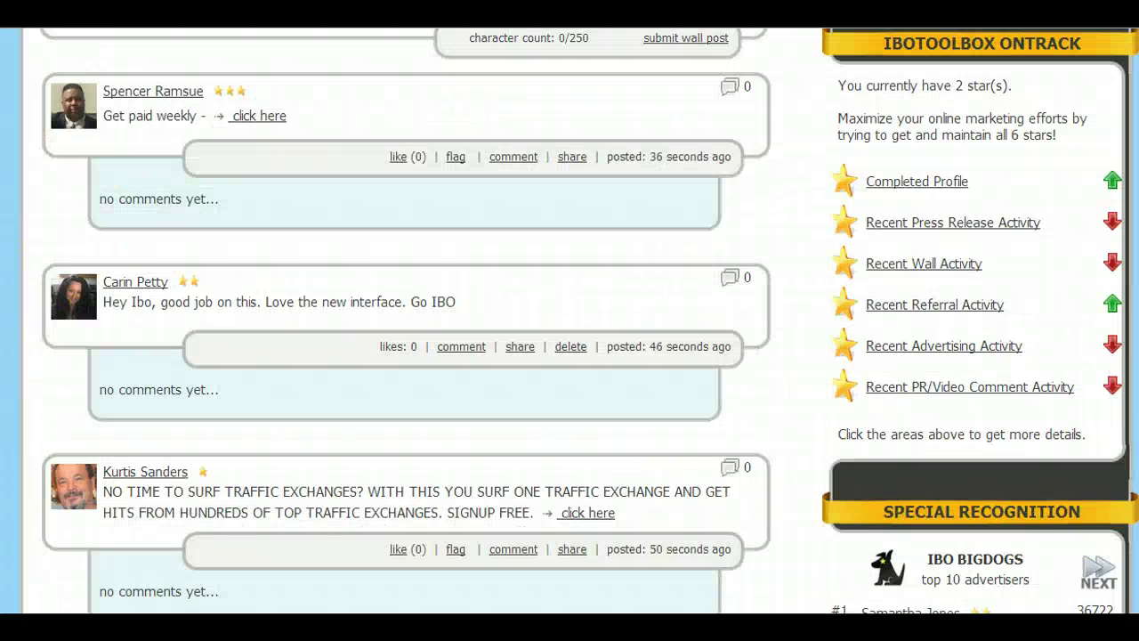
scroll(569, 320, up, 6)
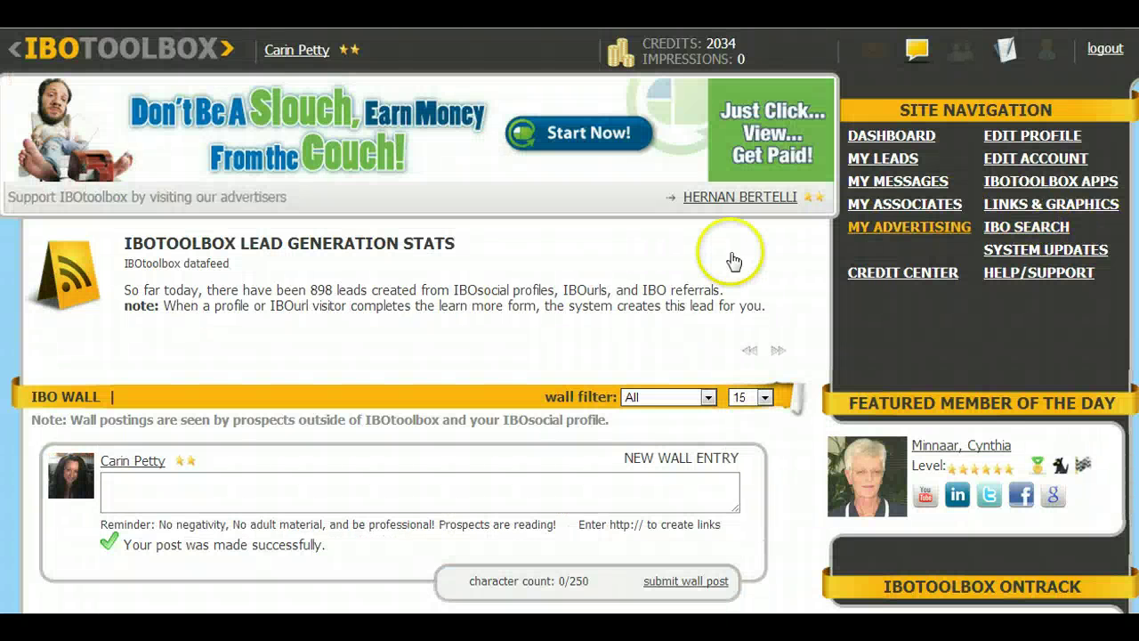
Step: Open the IBOtoolbox apps list and launch the IBOtoolbox Facebook Application
click(1003, 191)
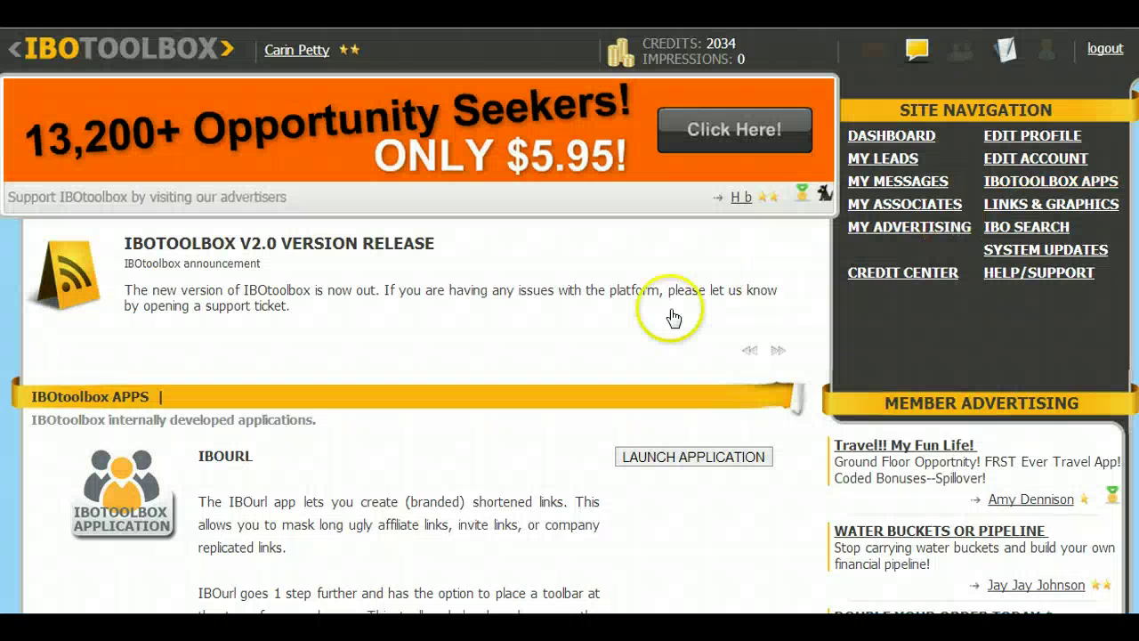
scroll(669, 319, down, 4)
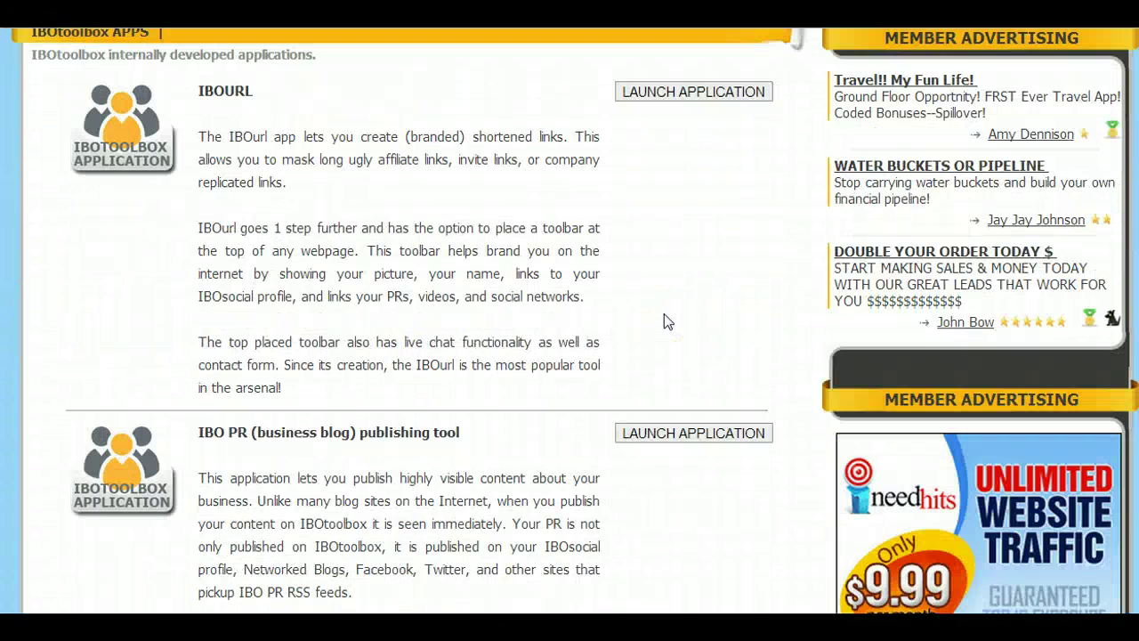
scroll(668, 321, down, 1)
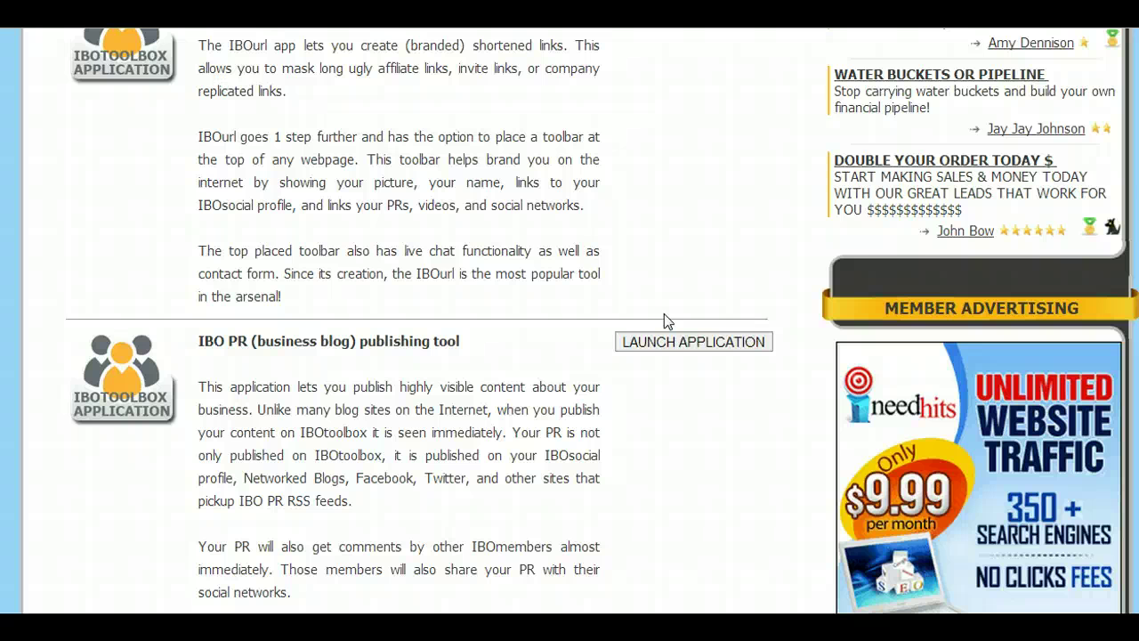
scroll(669, 321, down, 4)
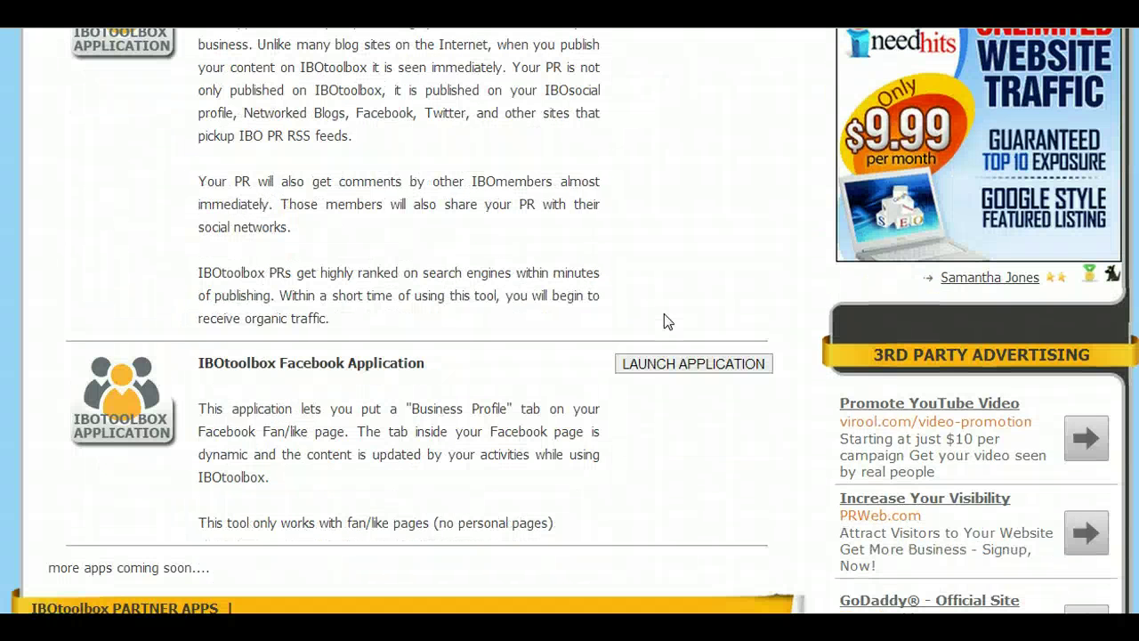
scroll(664, 313, down, 1)
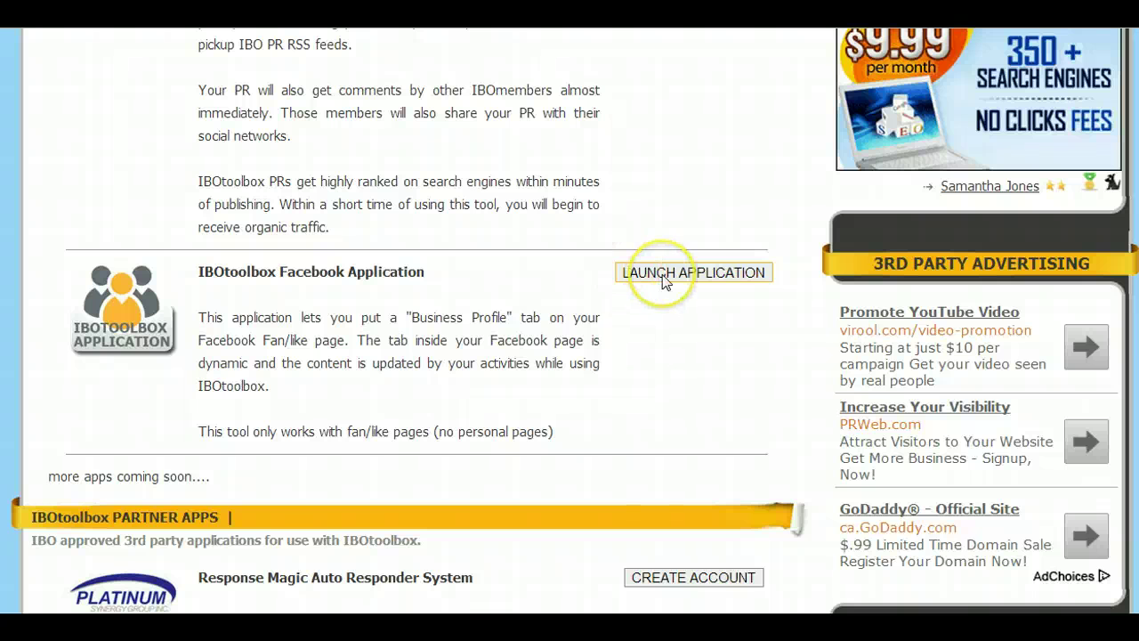
click(663, 276)
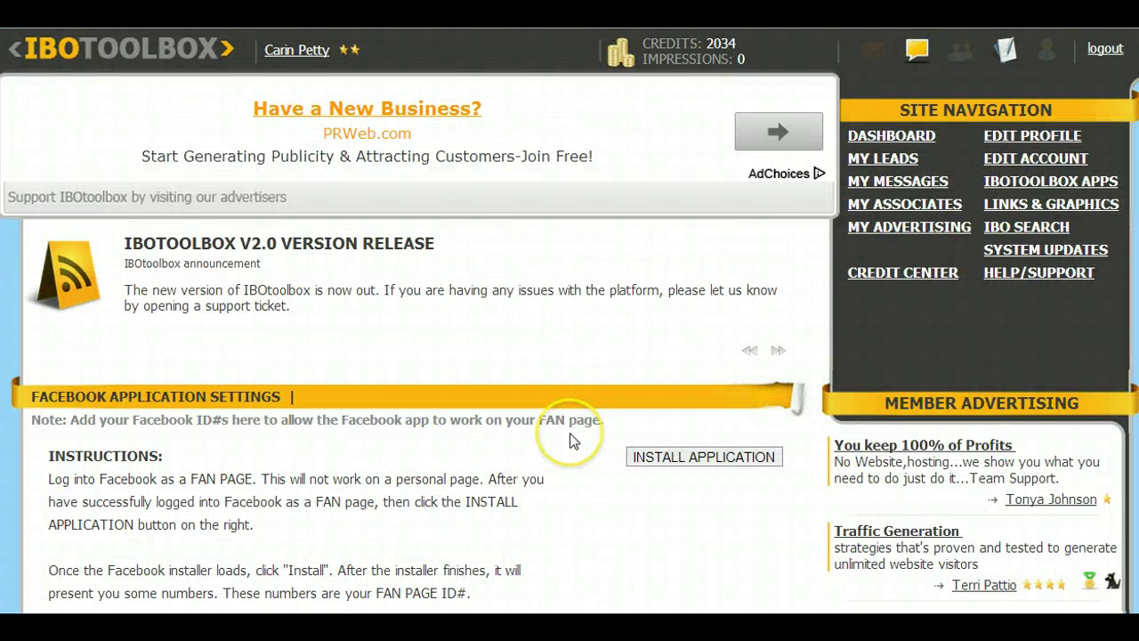
Step: Install the IBOtoolbox Member Tab on the Facebook fan page that carries the owner's name
scroll(572, 441, down, 2)
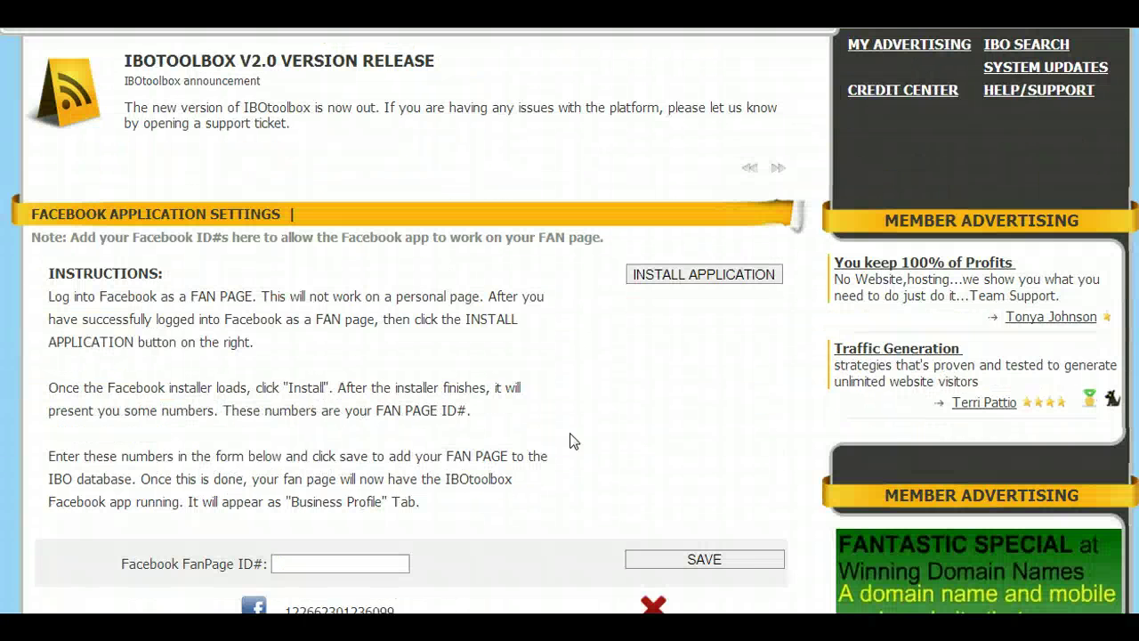
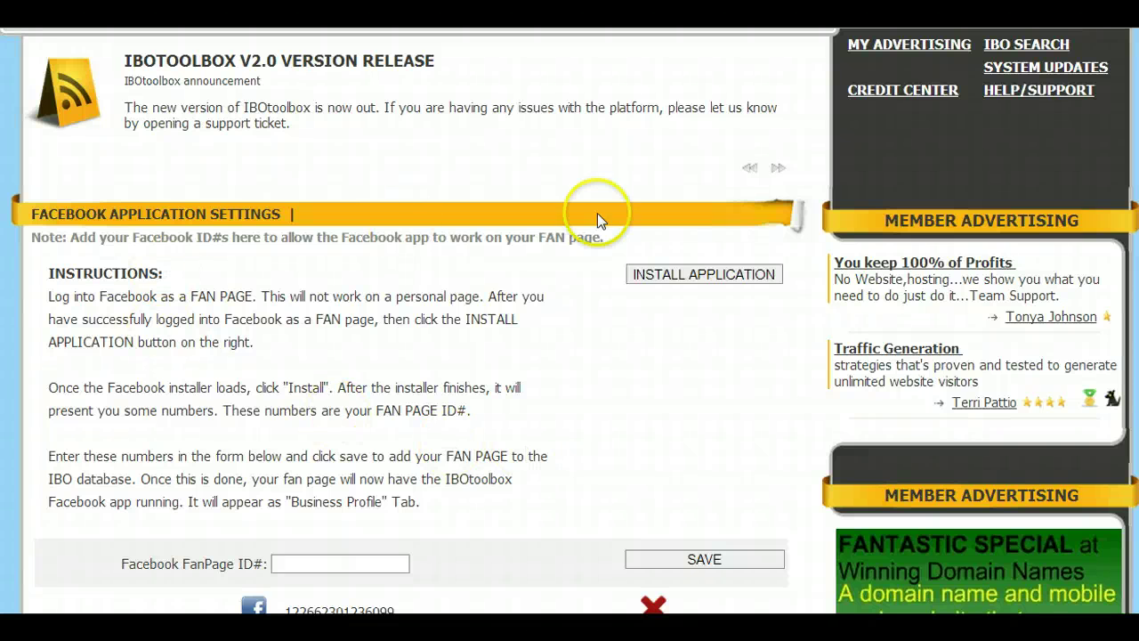
click(661, 276)
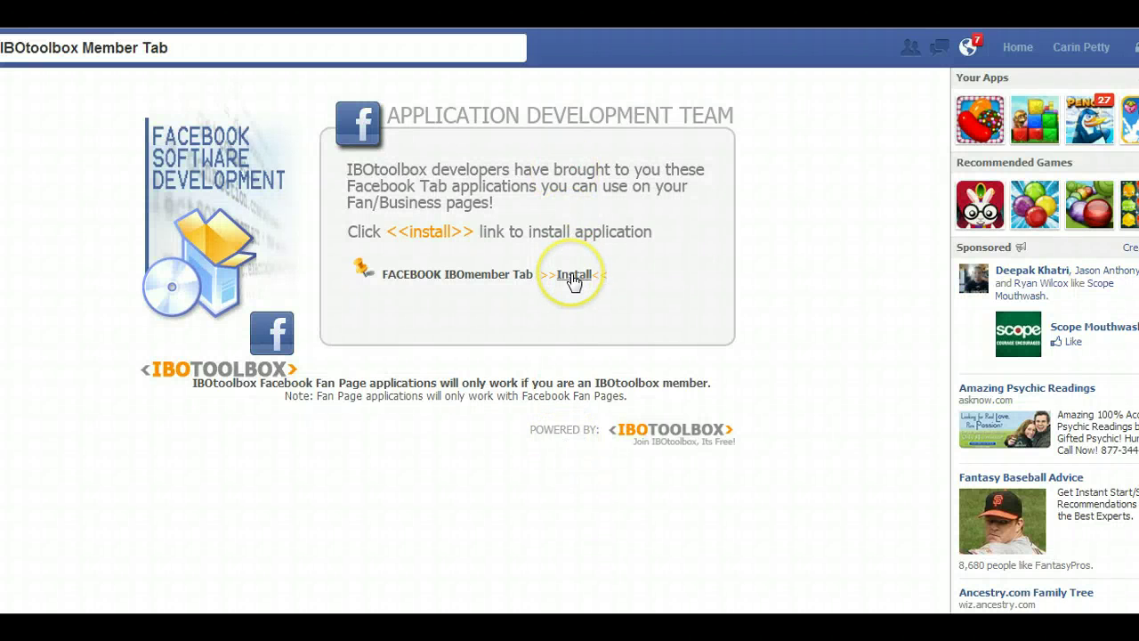
click(574, 278)
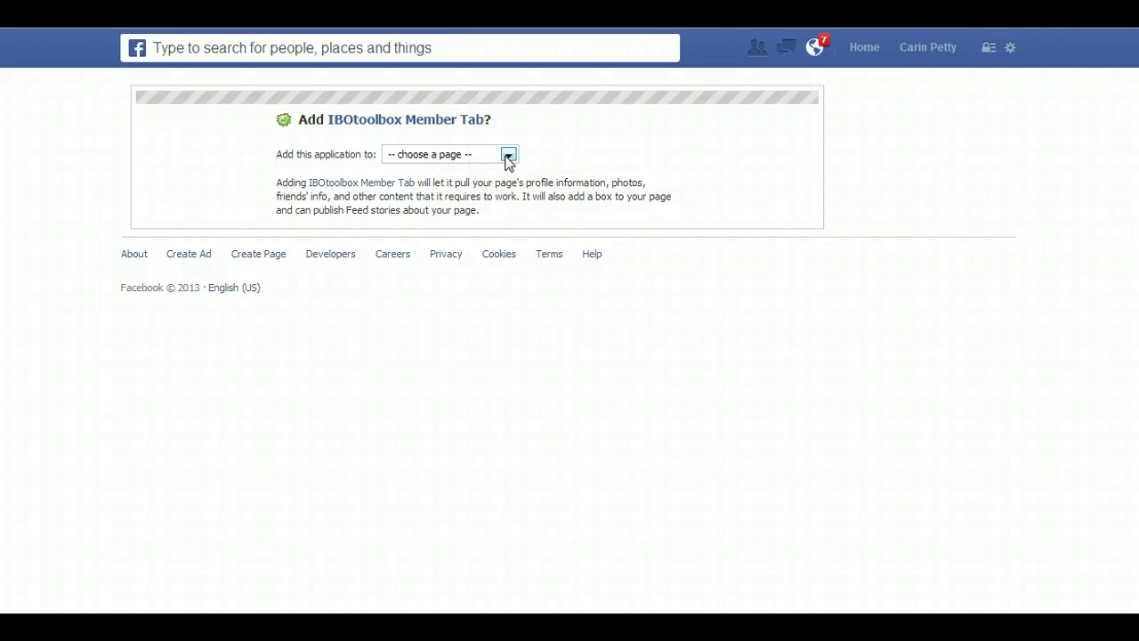
click(508, 157)
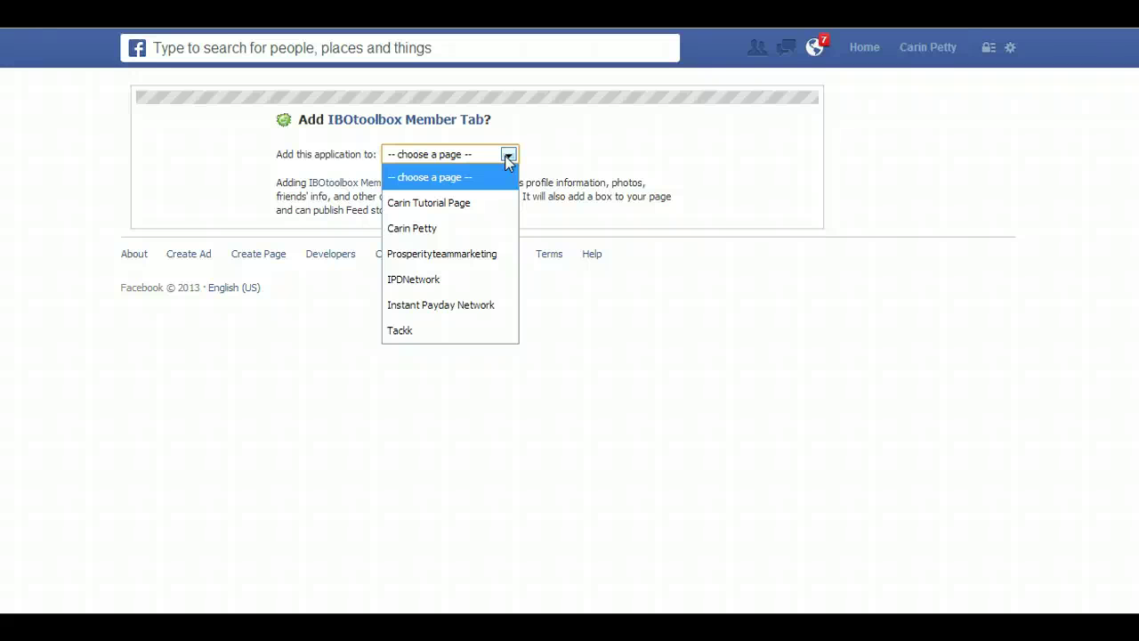
click(436, 236)
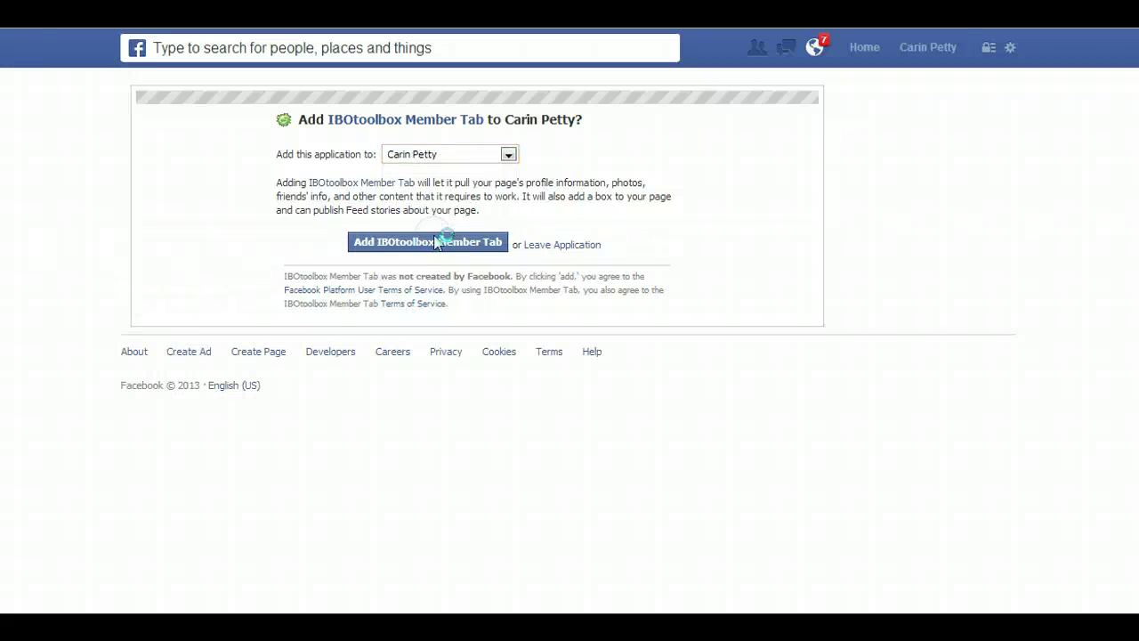
click(443, 244)
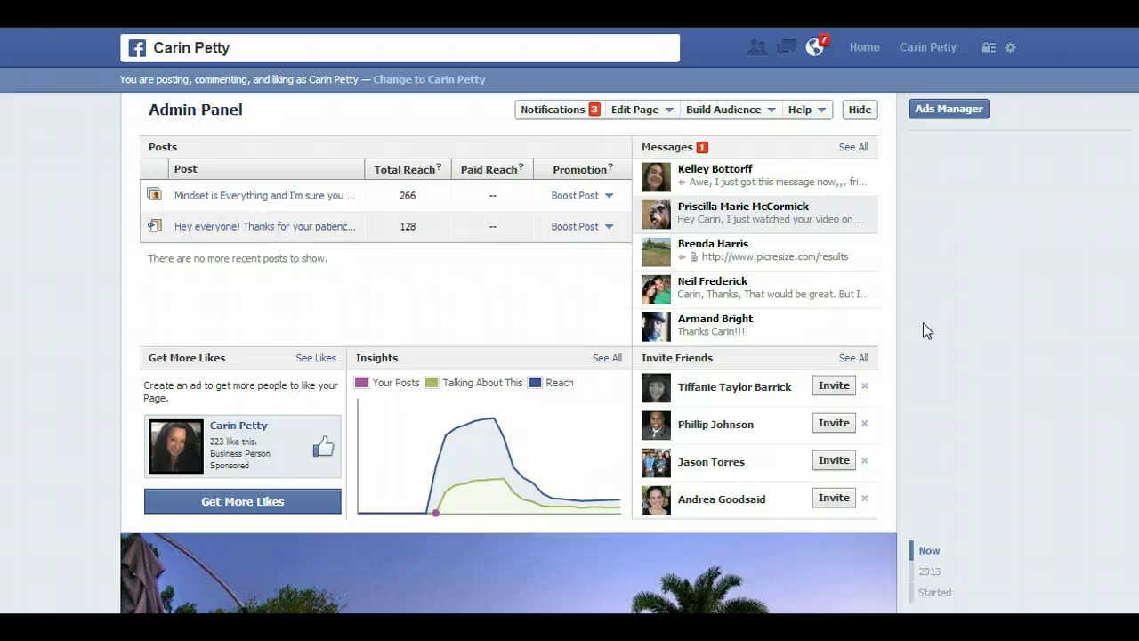
Step: Expand the fan page's app tiles and open the Business Profile app
scroll(935, 323, down, 3)
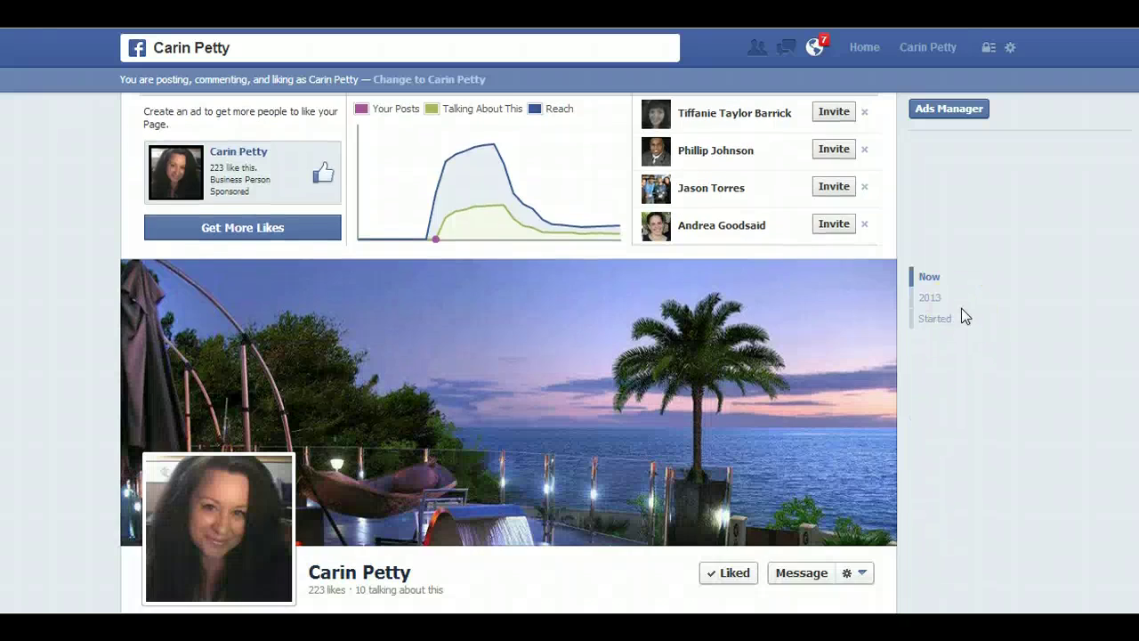
scroll(966, 316, down, 4)
scroll(962, 308, down, 1)
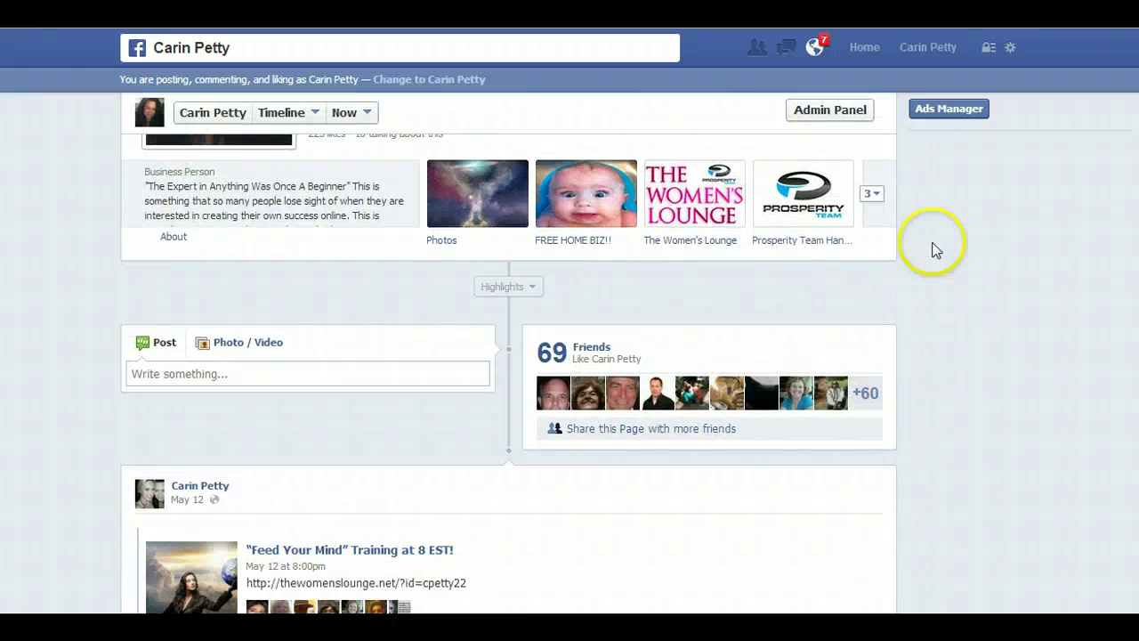
click(870, 197)
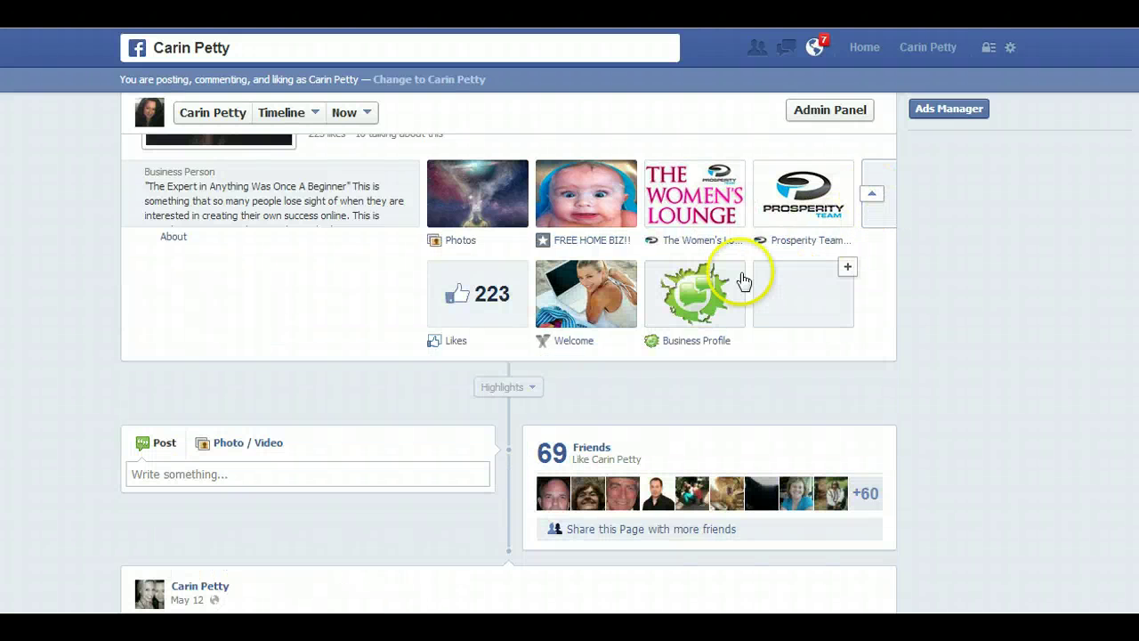
mouse_move(689, 303)
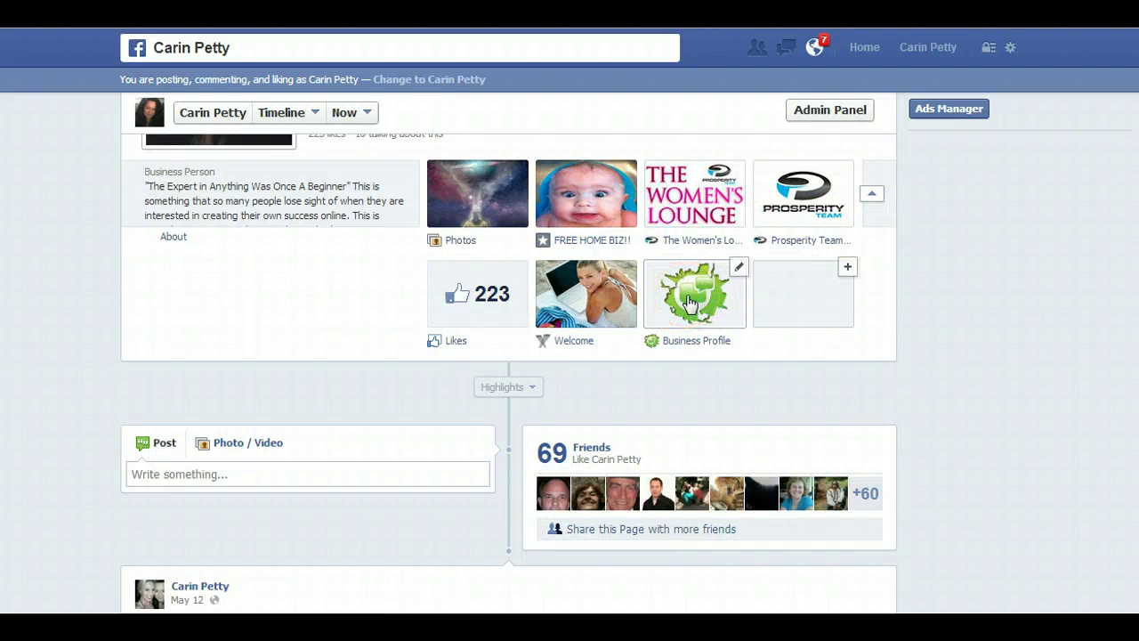
click(690, 303)
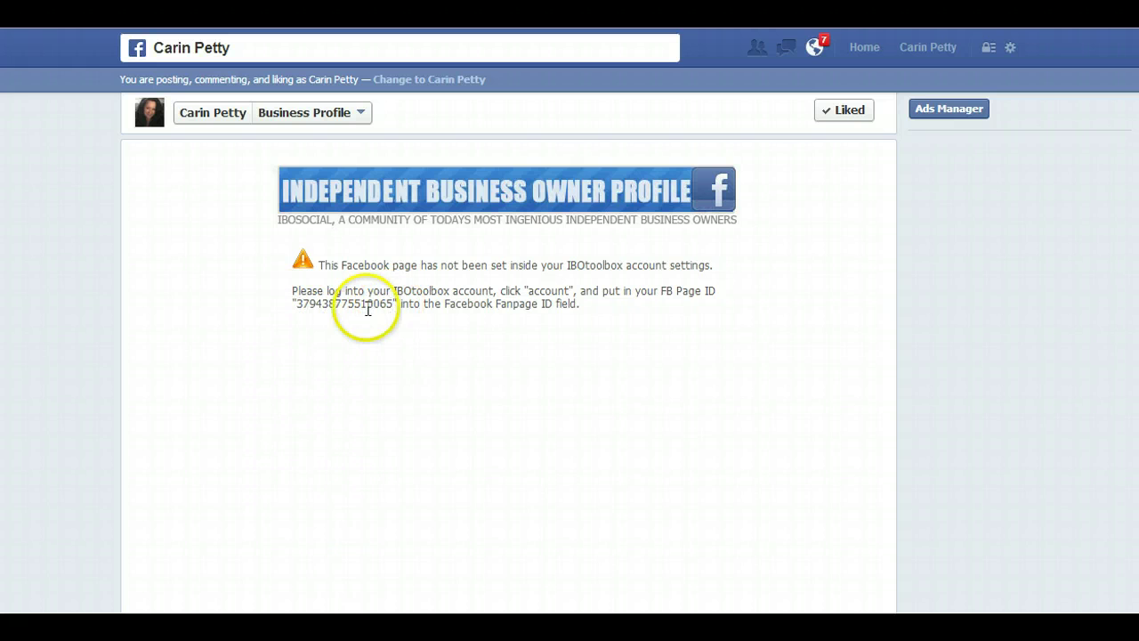
Step: Copy the FB Page ID given in the Business Profile notice
click(298, 305)
drag(298, 305, 383, 307)
right_click(383, 307)
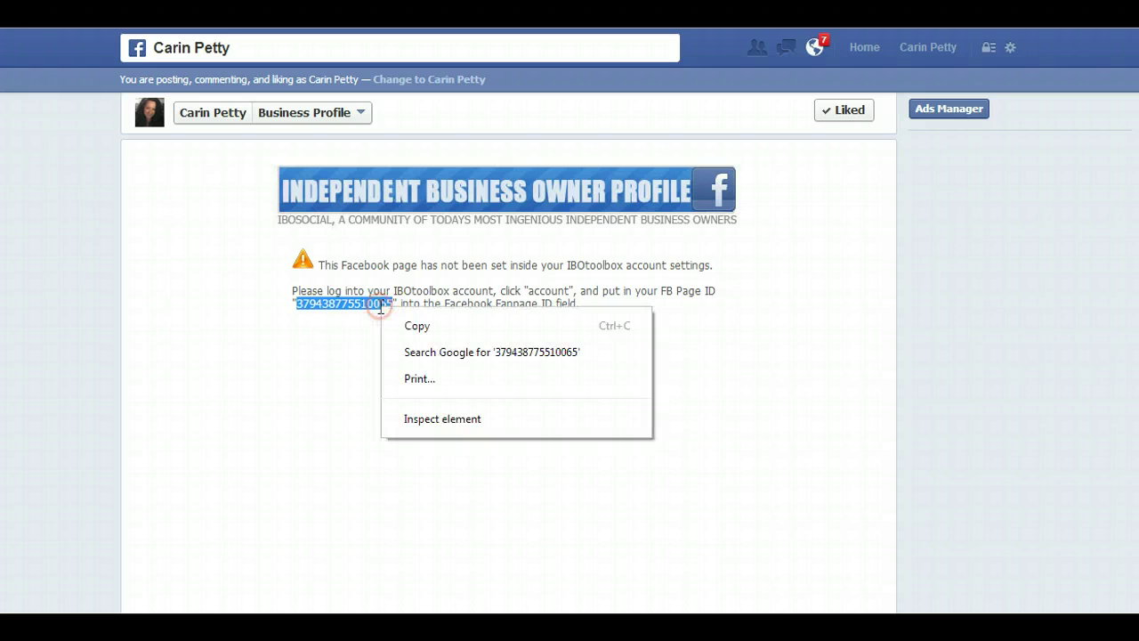
click(416, 325)
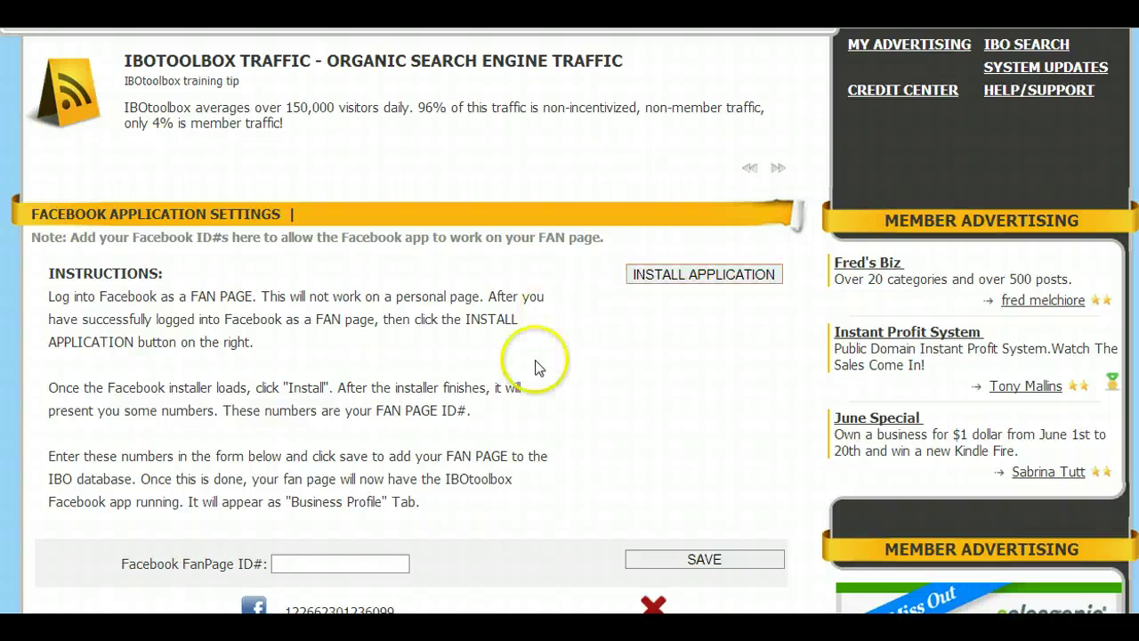
Step: Paste the copied page ID as the Facebook FanPage ID# in IBOtoolbox's Facebook application settings and save it
scroll(538, 364, down, 2)
click(287, 472)
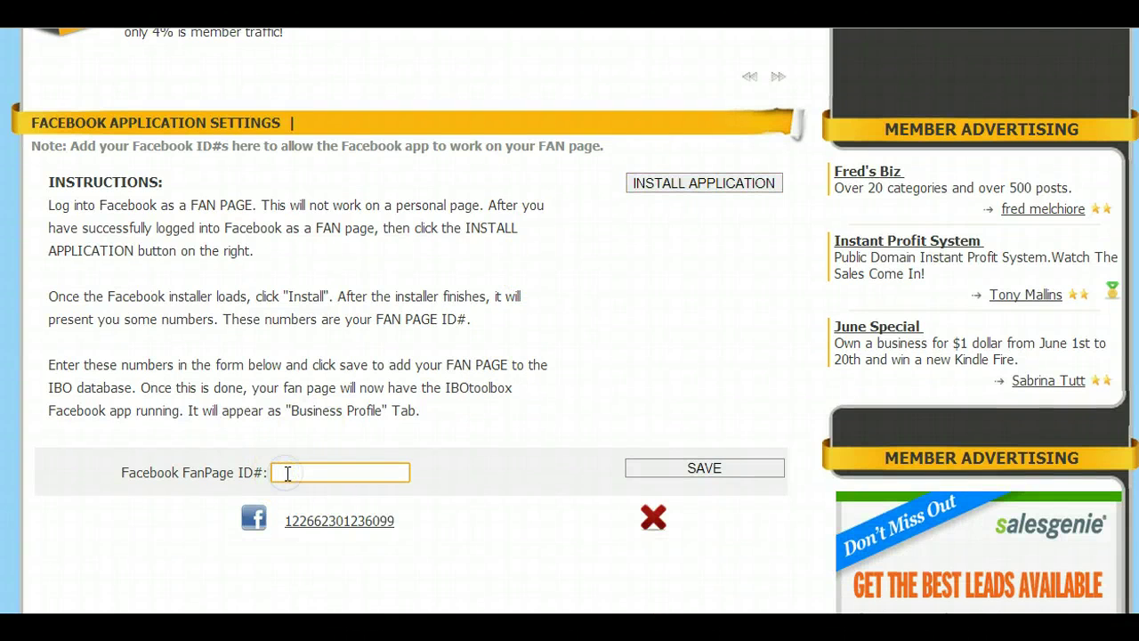
right_click(287, 472)
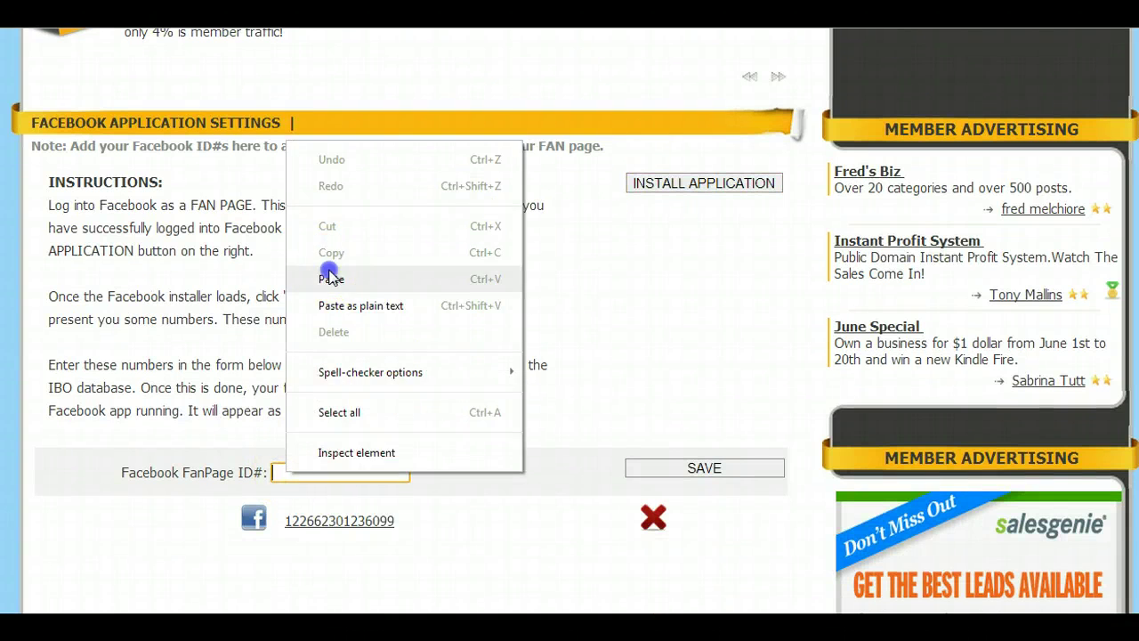
click(329, 274)
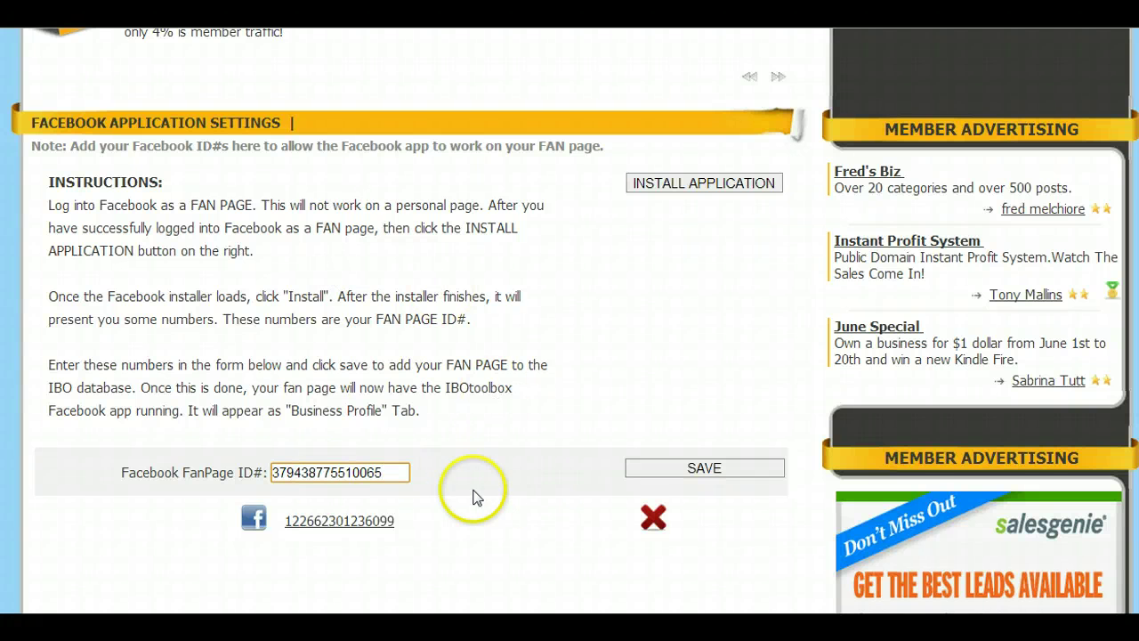
click(690, 469)
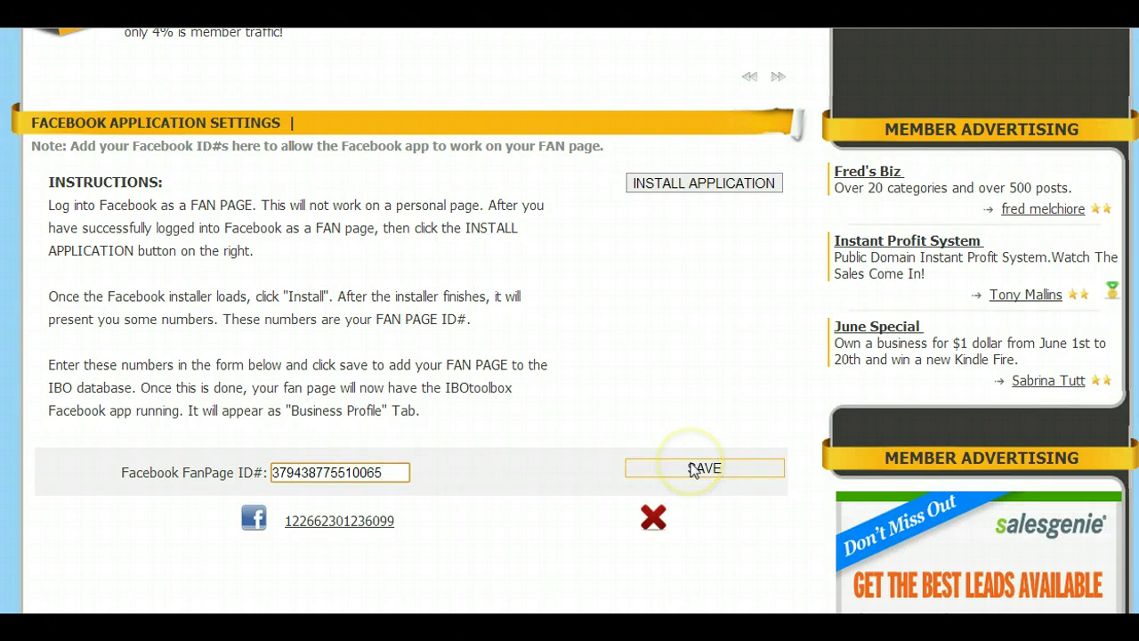
click(694, 469)
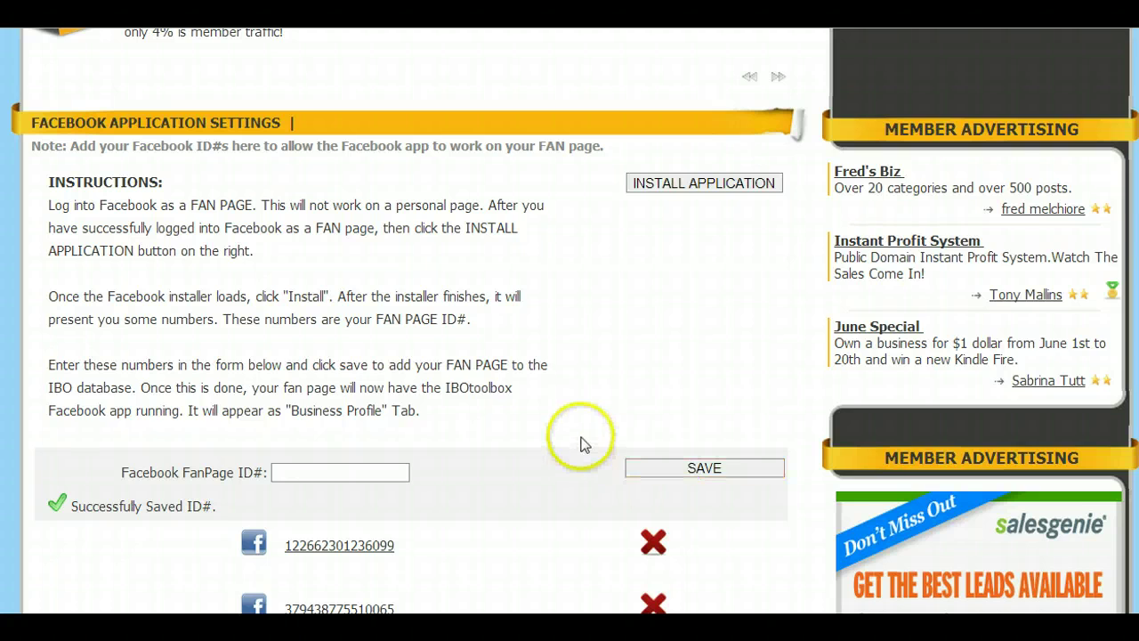
Step: Check the saved fan page IDs in IBOtoolbox and reload the Facebook page's Business Profile app
scroll(583, 442, down, 3)
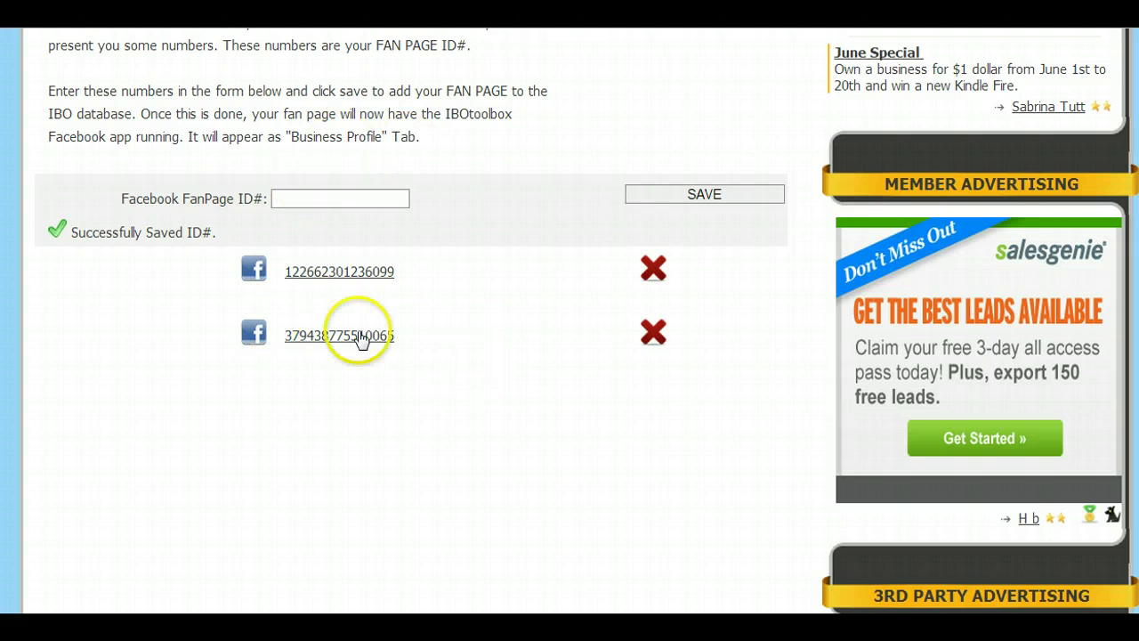
scroll(595, 389, up, 3)
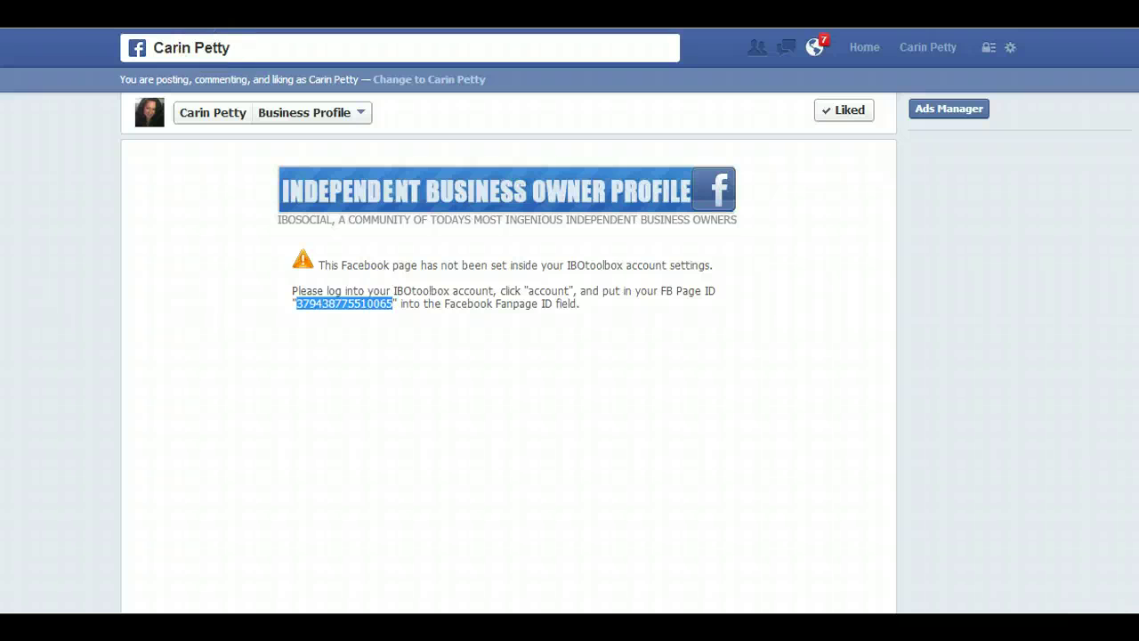
key(F5)
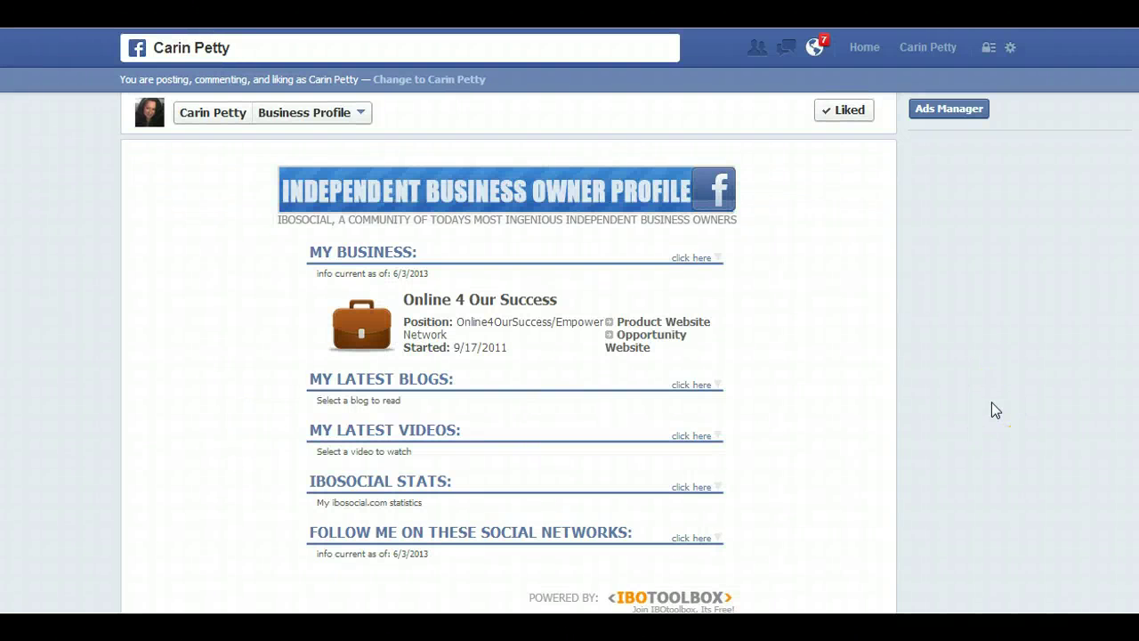
Step: Leave the Business Profile app and return to the fan page's main view with its Admin Panel
click(230, 114)
click(853, 147)
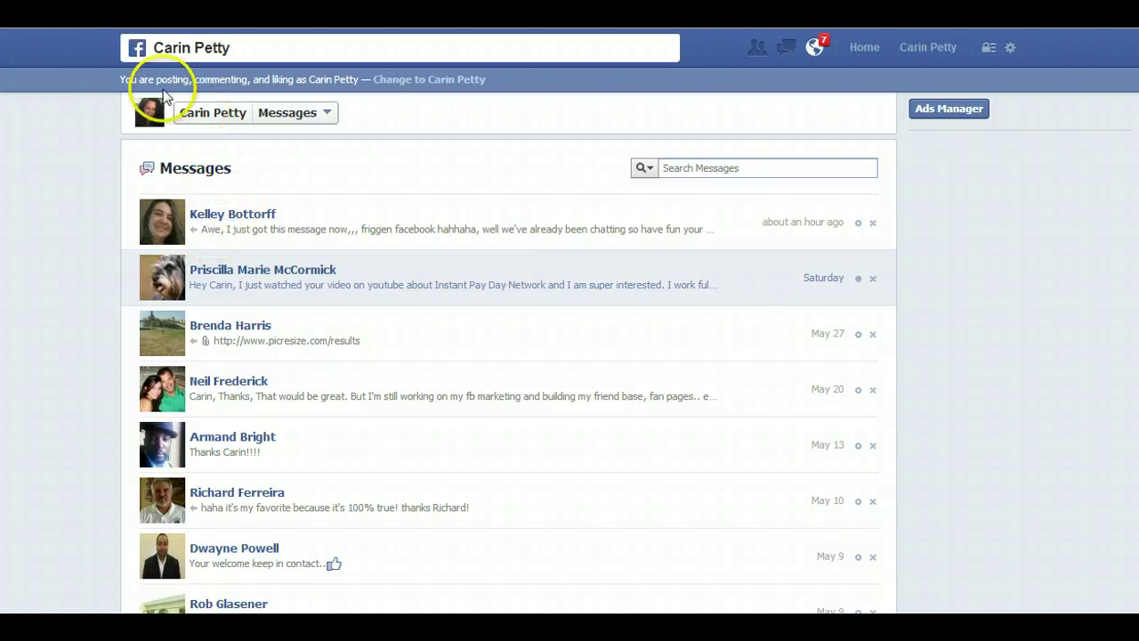
click(212, 112)
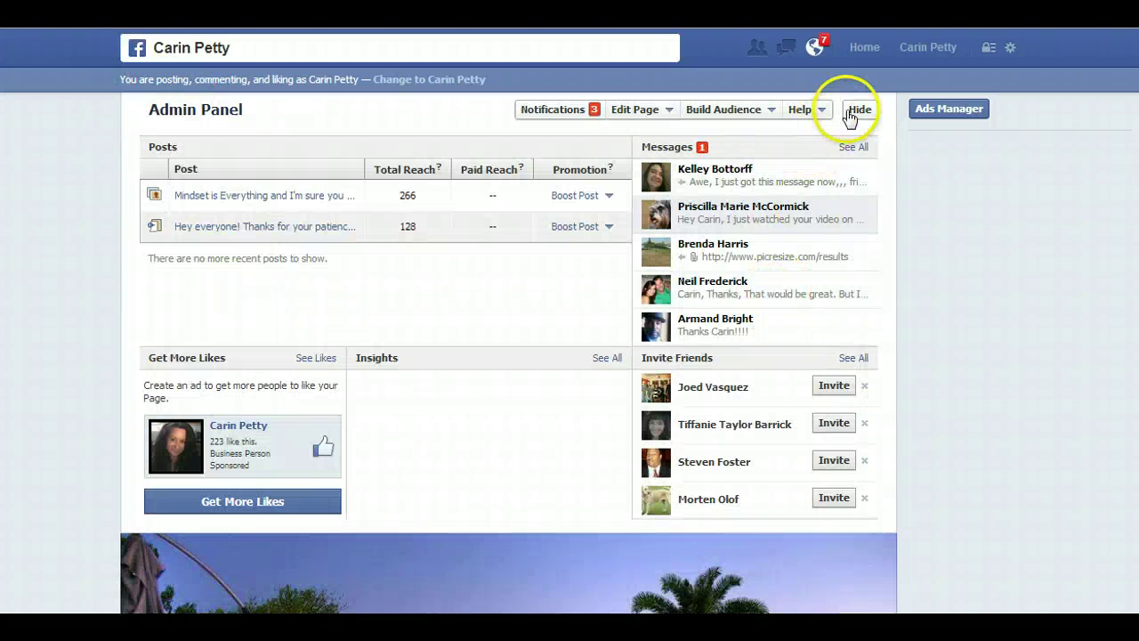
Step: Hide the Admin Panel and open the Business Profile app from the fan page's expanded app list
click(857, 111)
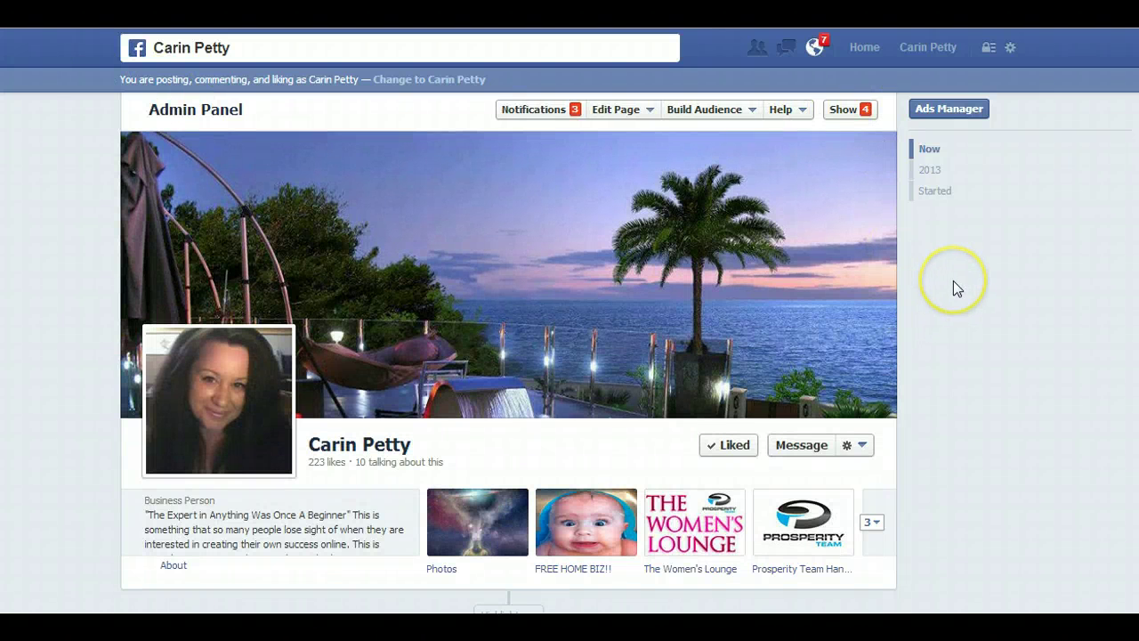
scroll(953, 281, down, 3)
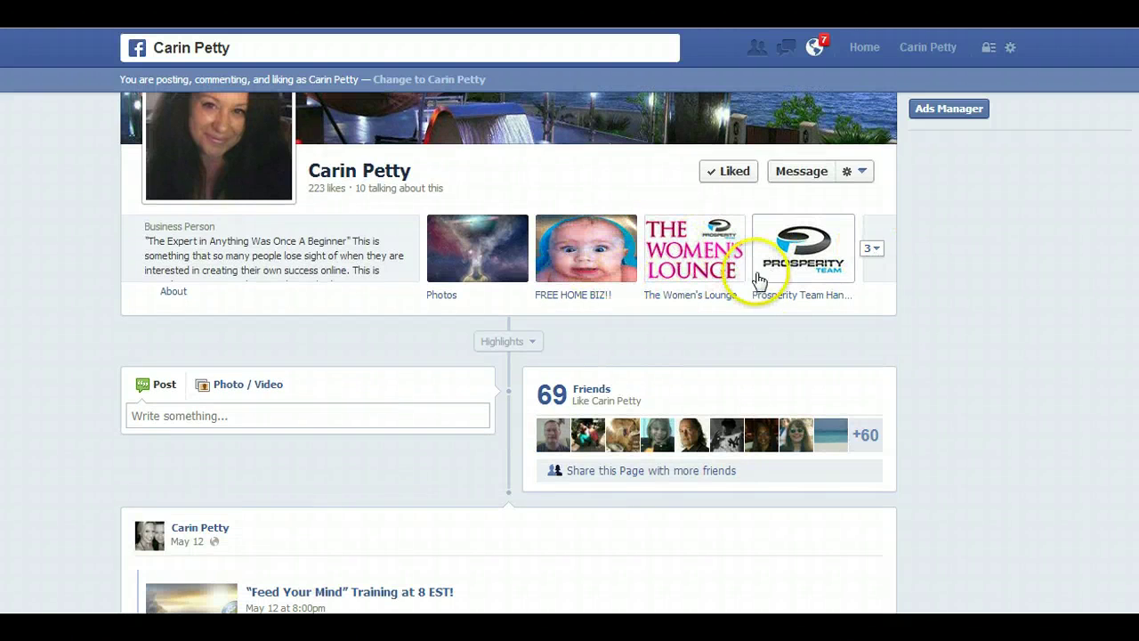
click(873, 249)
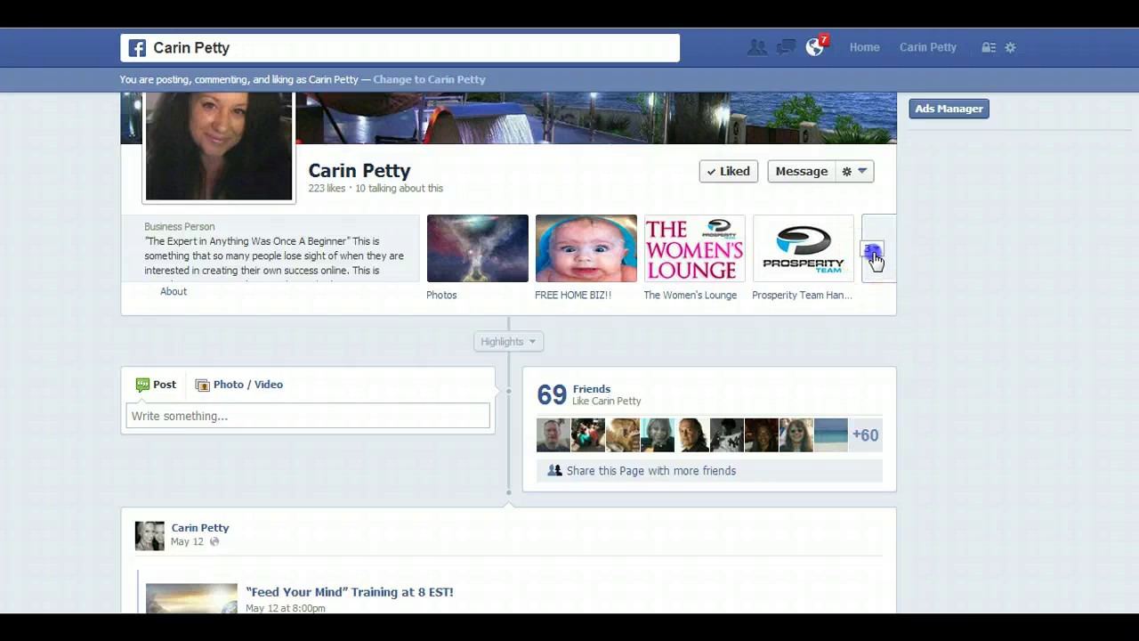
click(698, 360)
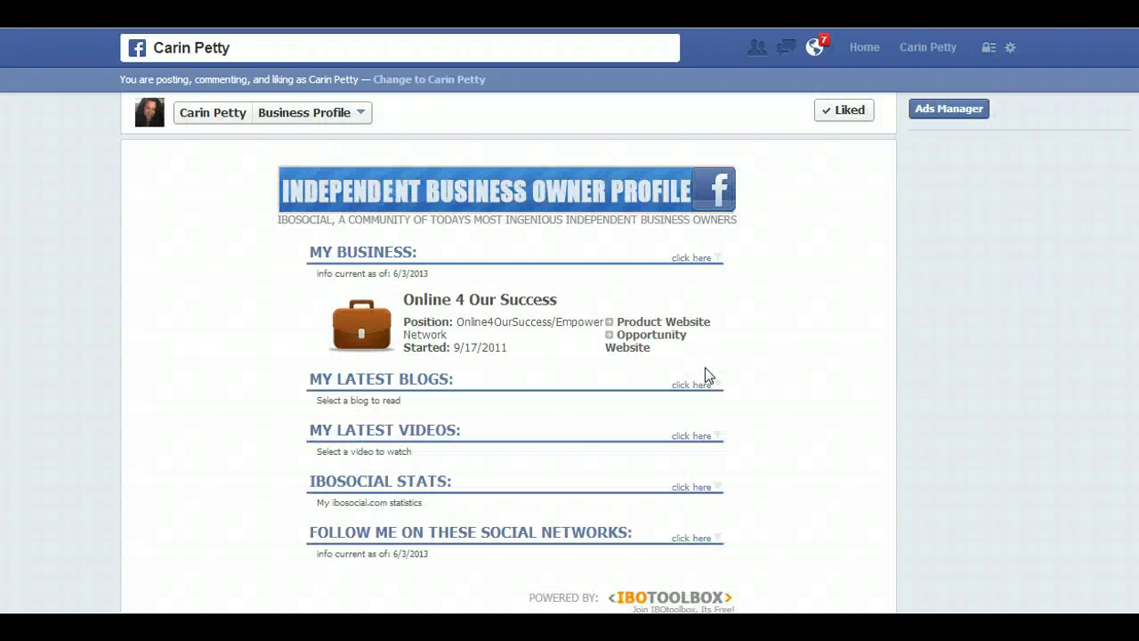
Step: Expand My Latest Videos in the Business Profile, and return to the fan page's main view
click(448, 433)
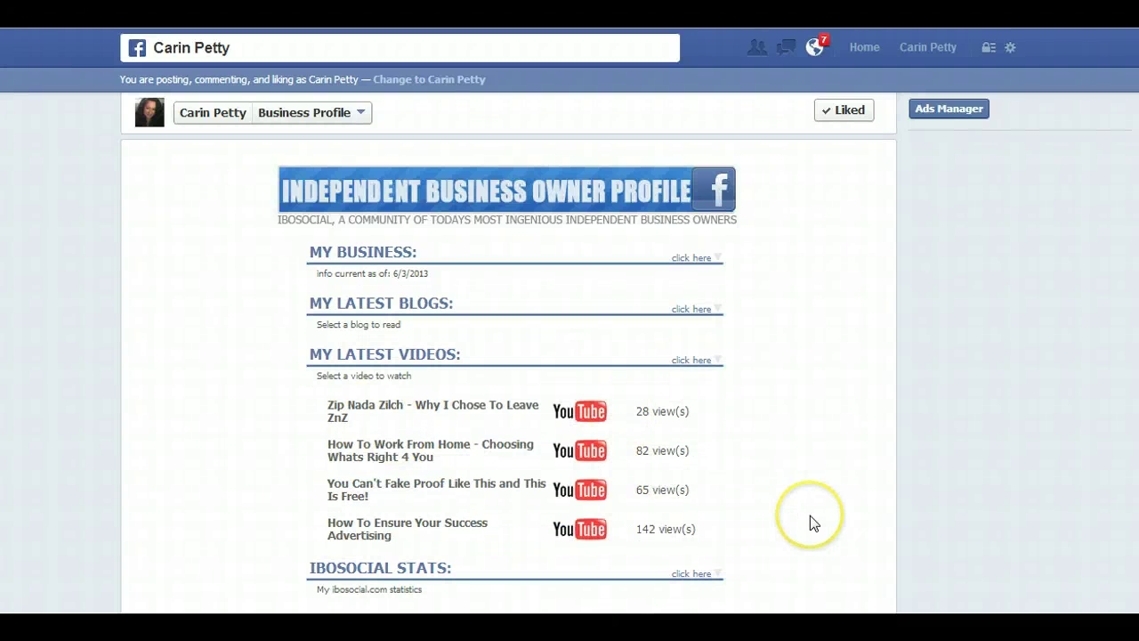
click(200, 115)
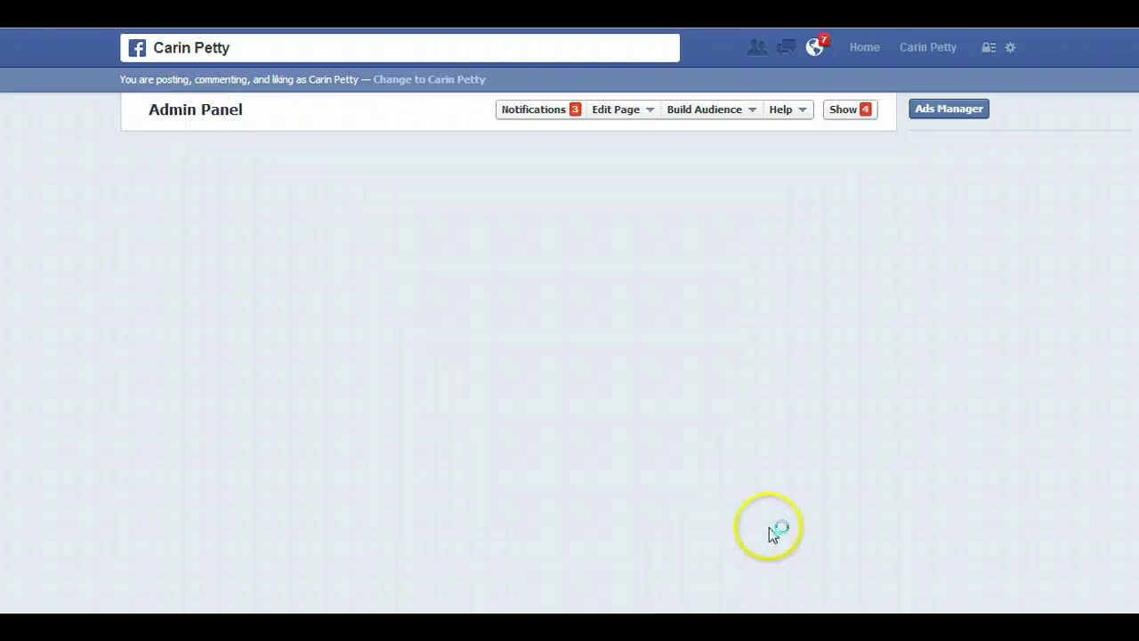